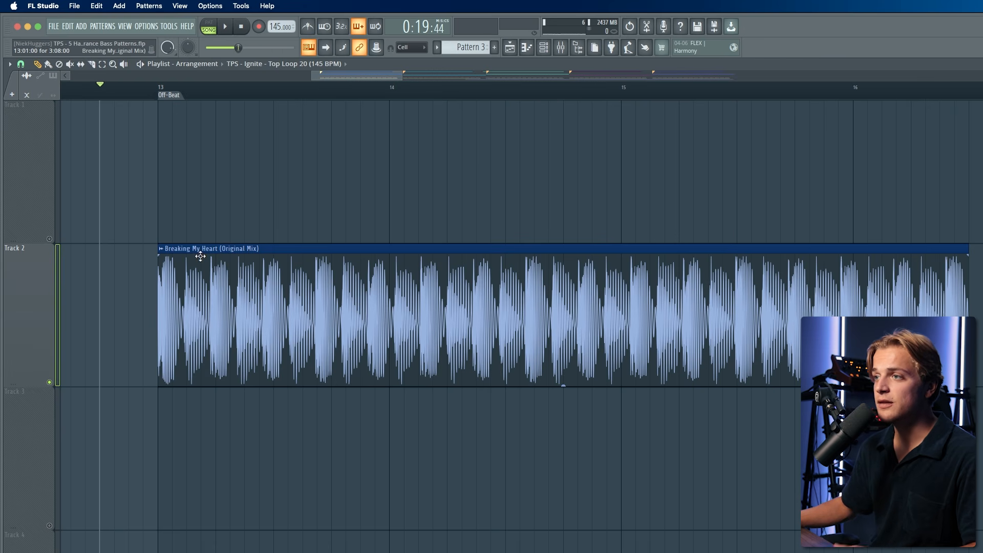
# - Play the Off-Beat section of the arrangement to listen to the Pattern 1 bass
pyautogui.press('space')
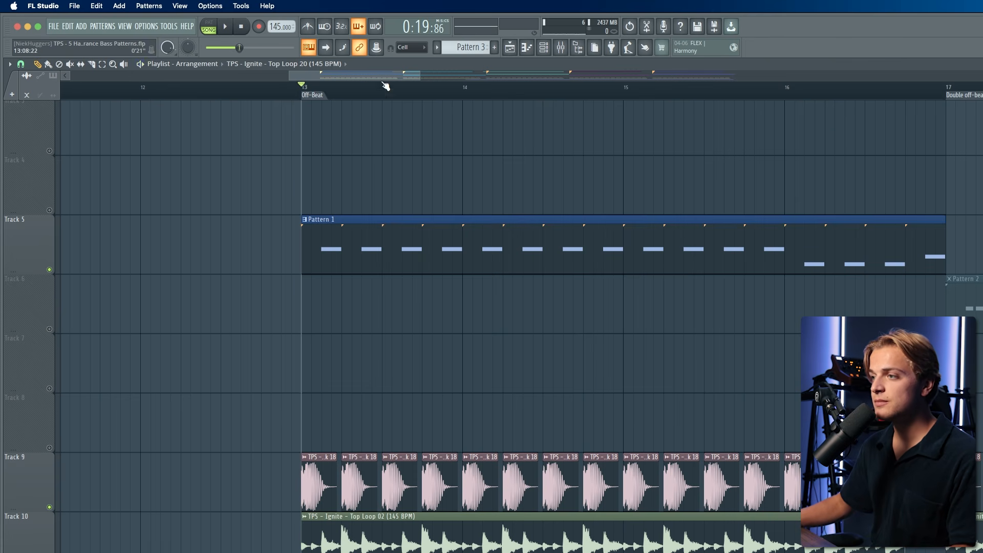
pyautogui.press('space')
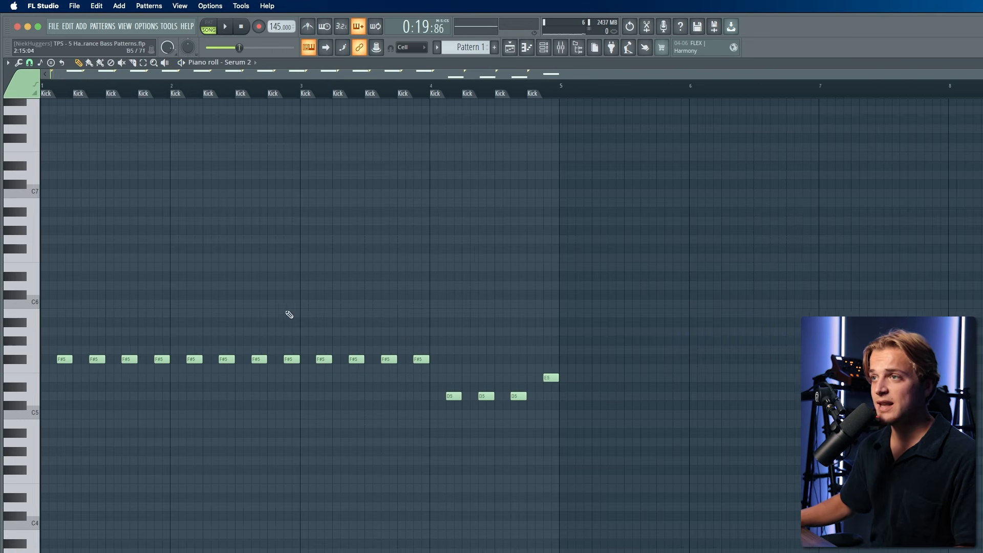
# - Examine Pattern 1's off-beat F#5 bass notes against the kick markers in the piano roll
pyautogui.scroll(3, 70, 403)
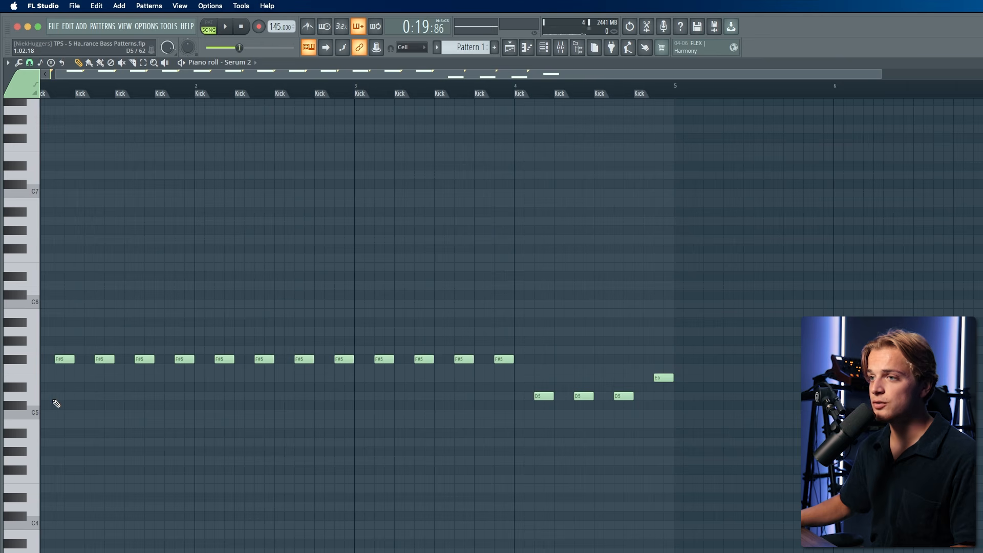
pyautogui.scroll(1, 56, 403)
pyautogui.scroll(-2, 56, 404)
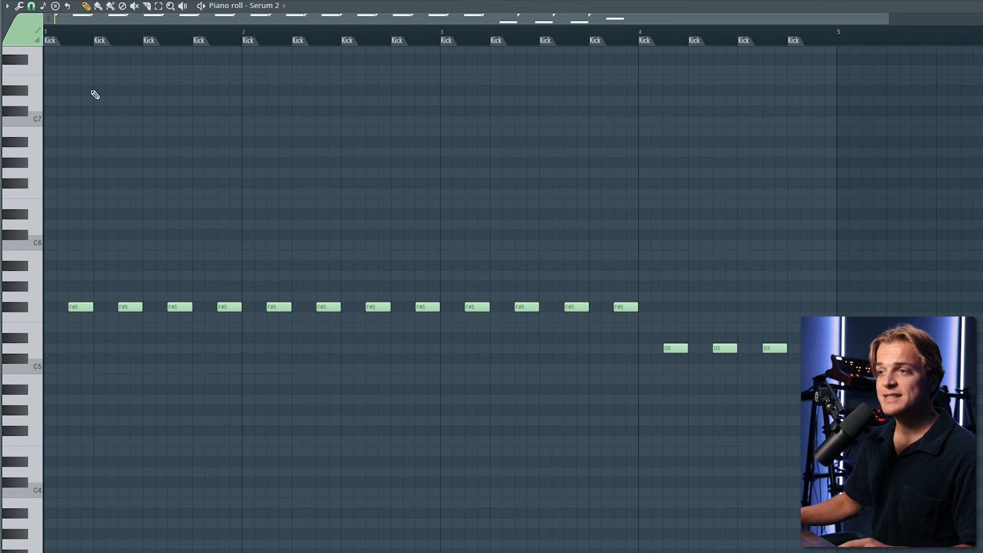
pyautogui.moveTo(97, 37); pyautogui.dragTo(45, 39)
pyautogui.hotkey('ctrl', 'a')
pyautogui.click(93, 39)
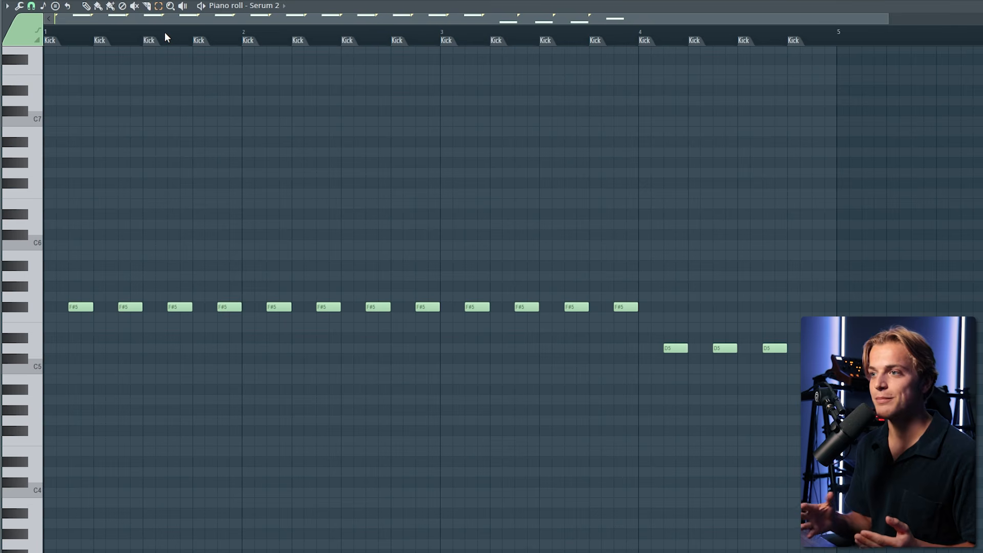
pyautogui.moveTo(164, 32); pyautogui.dragTo(4, 37)
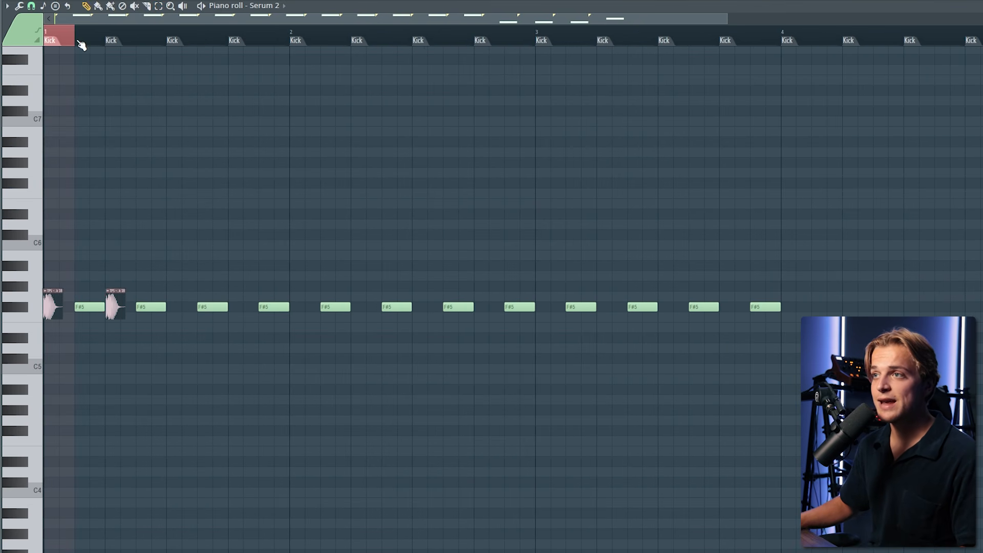
pyautogui.moveTo(81, 45); pyautogui.dragTo(93, 47)
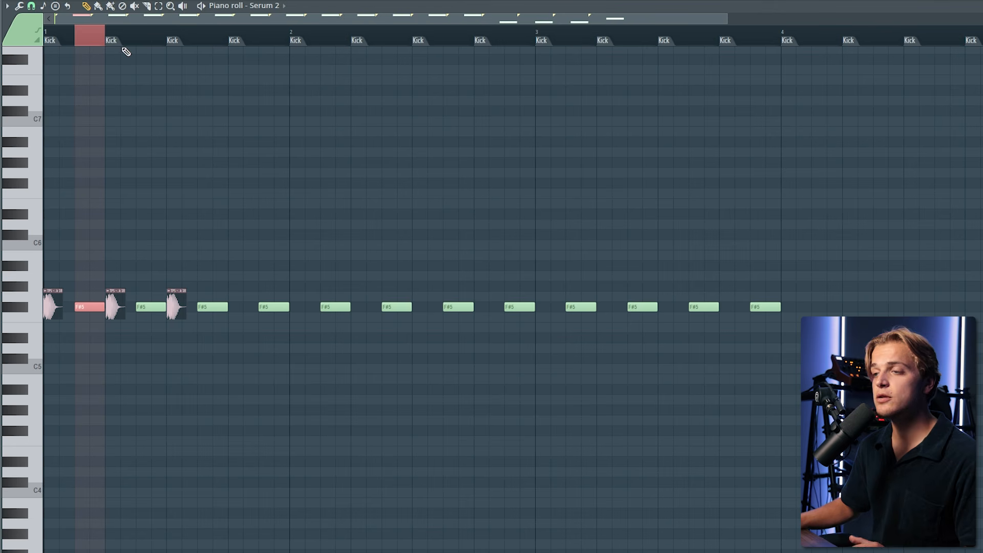
pyautogui.moveTo(64, 281); pyautogui.dragTo(109, 332)
pyautogui.rightClick(115, 335)
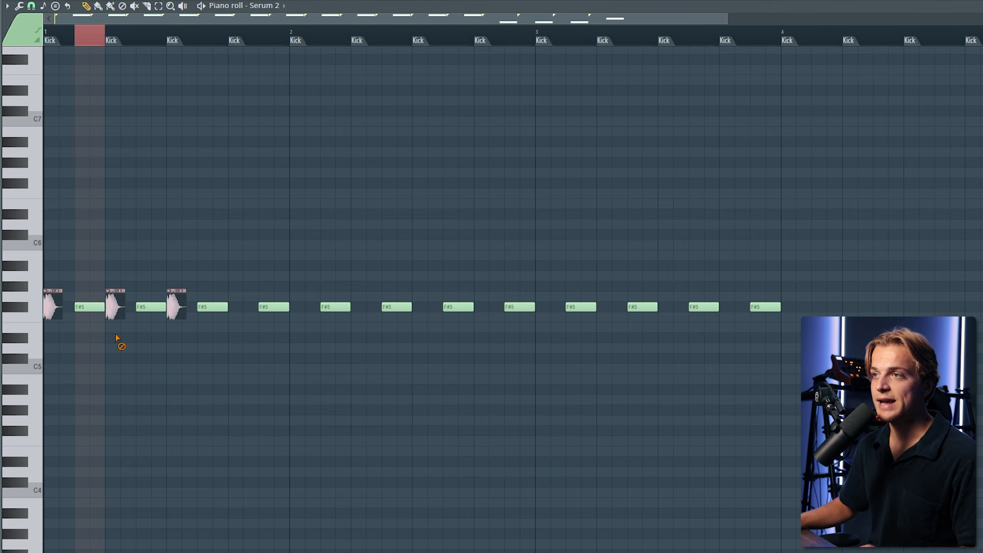
pyautogui.click(90, 7)
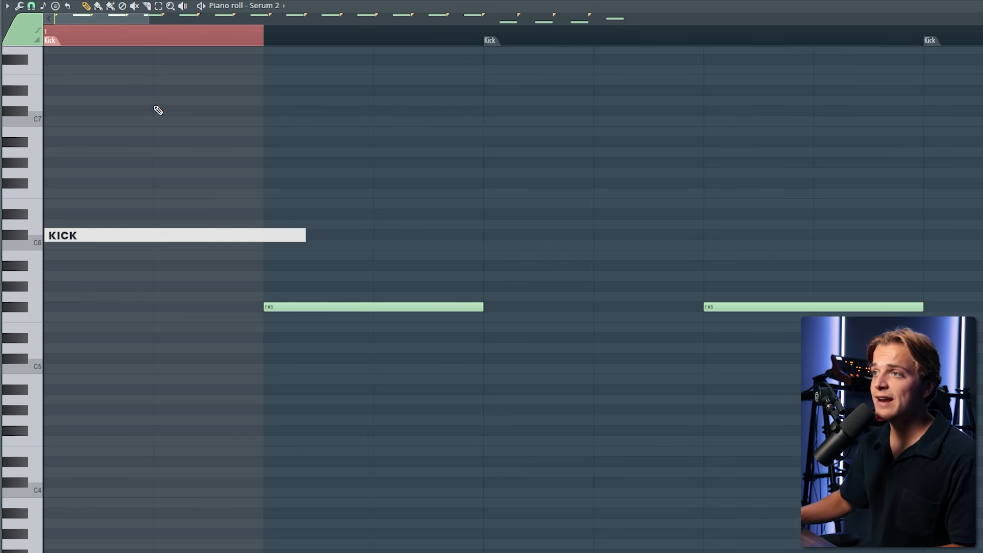
# - Inspect the first off-beat note's position and length between the first two kicks
pyautogui.moveTo(266, 37); pyautogui.dragTo(0, 60)
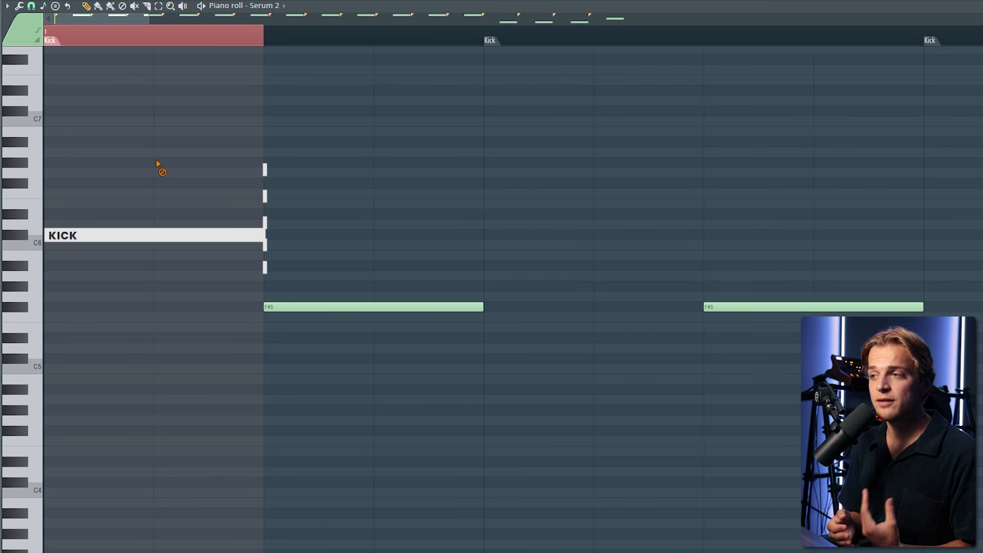
pyautogui.moveTo(279, 44); pyautogui.dragTo(2, 80)
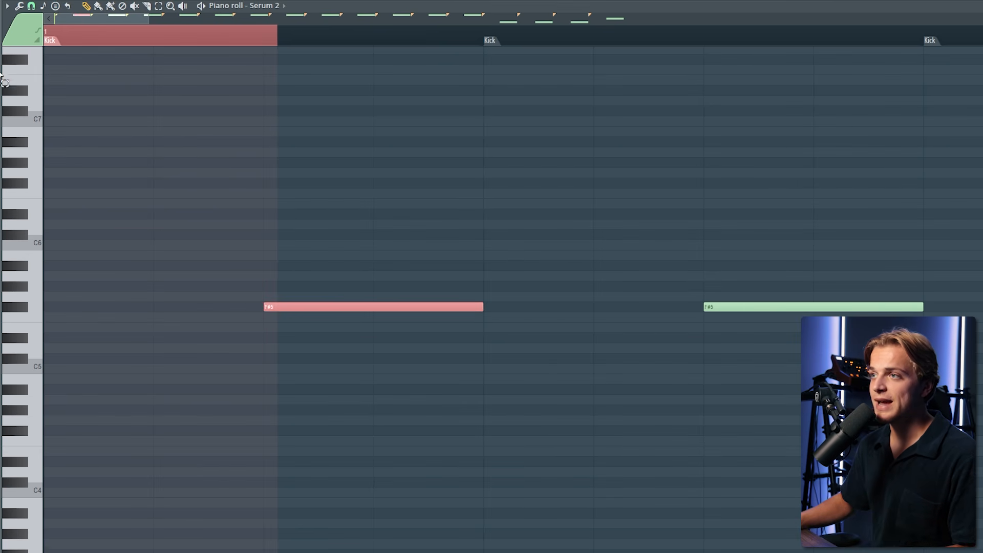
pyautogui.moveTo(272, 45); pyautogui.dragTo(70, 41)
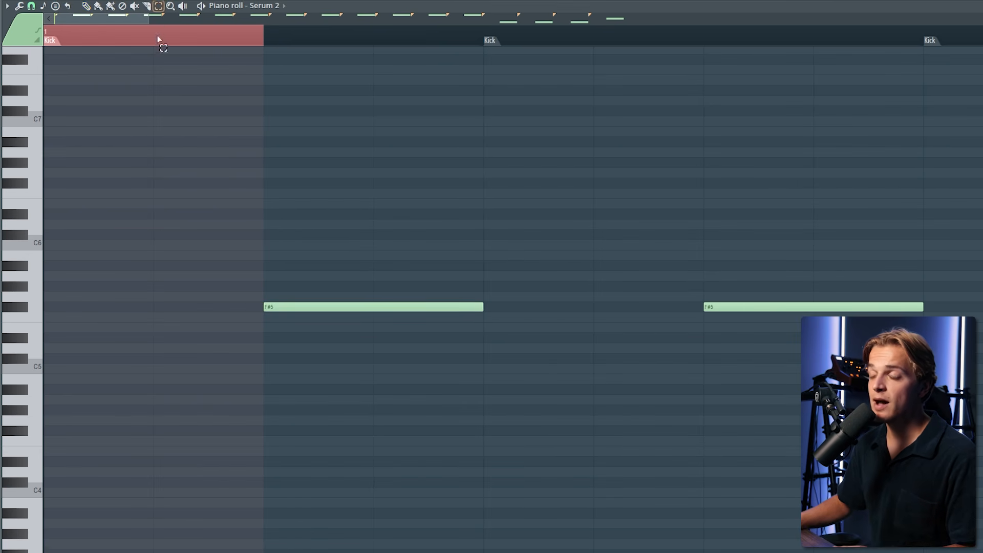
pyautogui.click(158, 39)
pyautogui.click(88, 7)
pyautogui.scroll(-4, 262, 161)
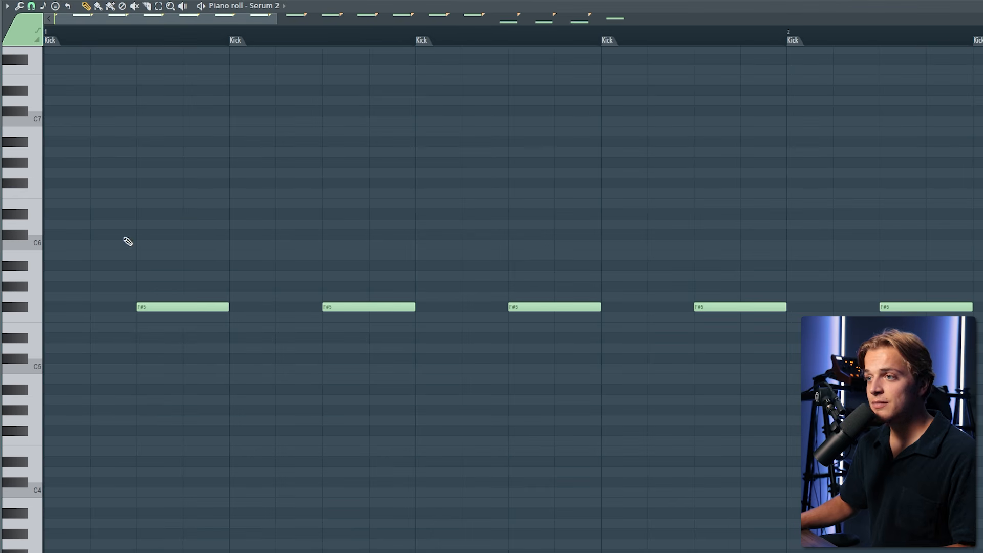
pyautogui.moveTo(95, 230)
pyautogui.mouseDown()
pyautogui.moveTo(213, 373)
pyautogui.moveTo(239, 384)
pyautogui.mouseUp()
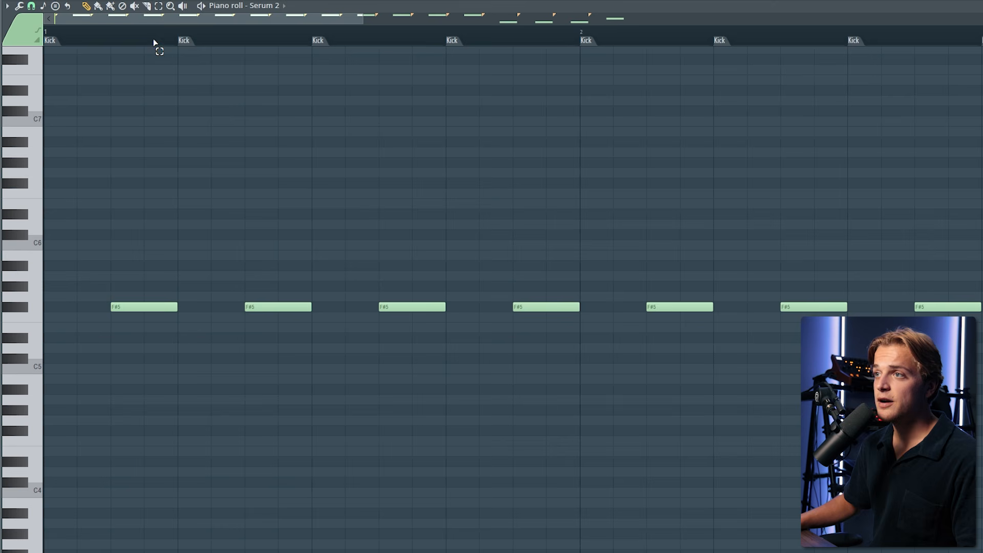
pyautogui.moveTo(155, 39); pyautogui.dragTo(176, 44)
pyautogui.press('space')
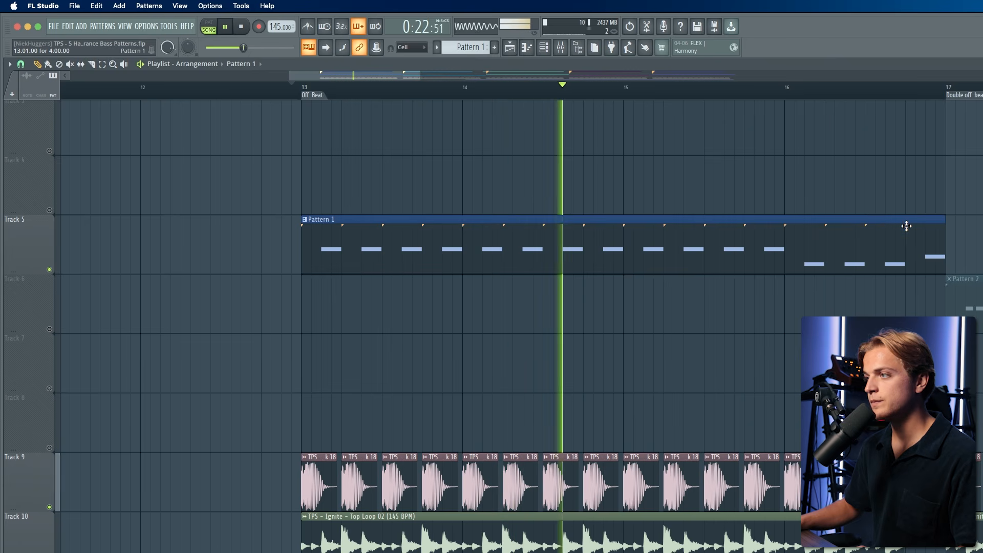
# - Play the Don't You Want Me (KI/KI Extended Remix) reference track in the playlist
pyautogui.press('space')
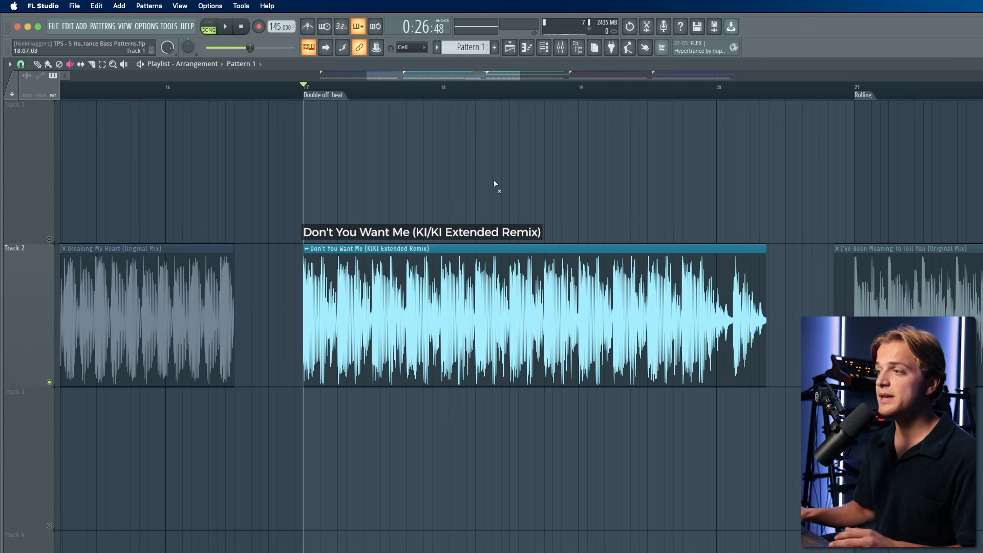
pyautogui.press('space')
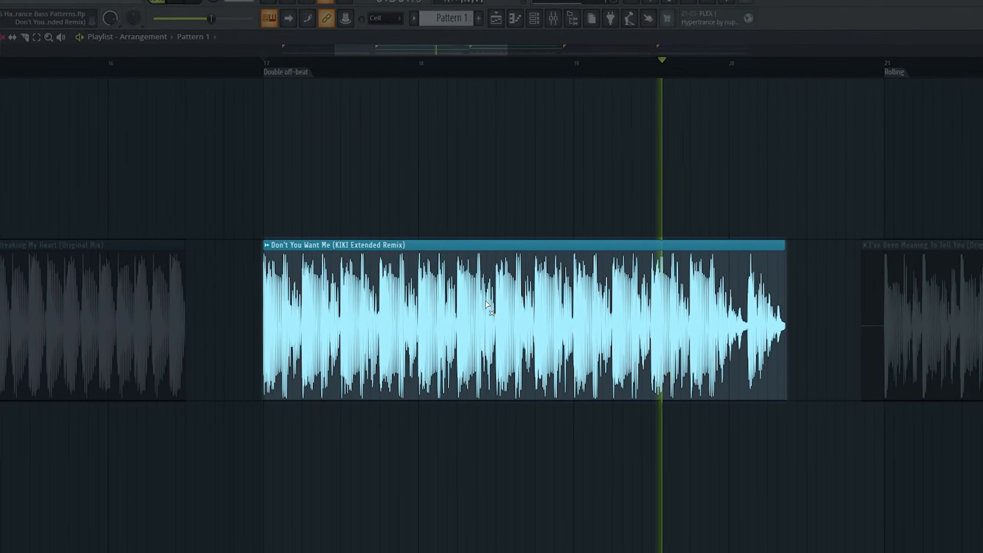
pyautogui.press('space')
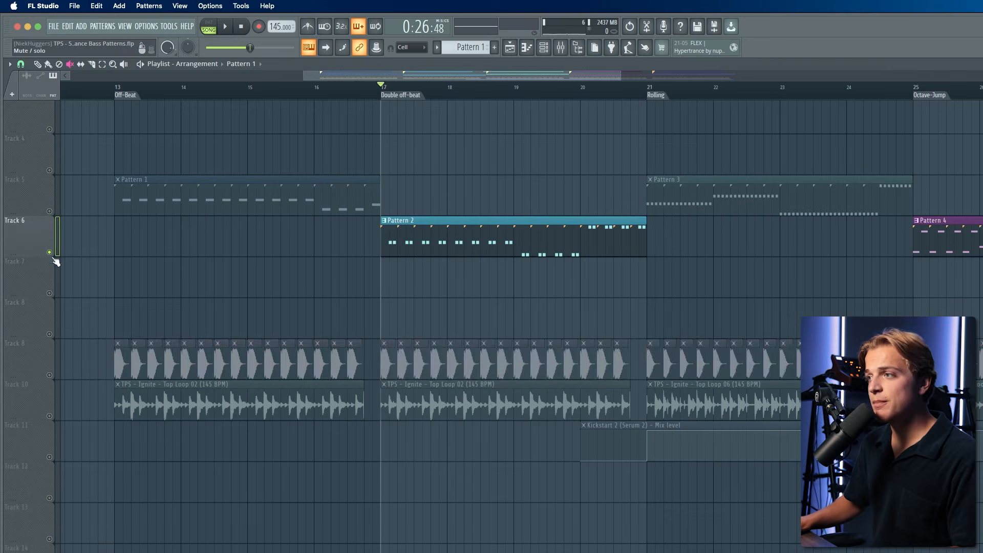
# - Unmute the kick and top loop tracks and play from the Double off-beat marker
pyautogui.click(49, 375)
pyautogui.click(49, 416)
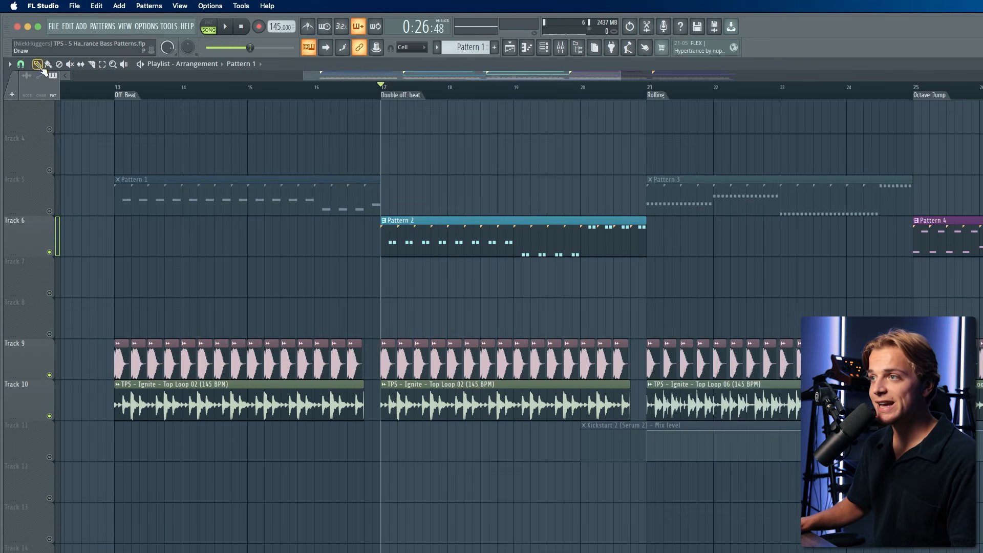
pyautogui.scroll(1, 444, 153)
pyautogui.moveTo(375, 94)
pyautogui.mouseDown()
pyautogui.moveTo(410, 94)
pyautogui.moveTo(376, 98)
pyautogui.mouseUp()
pyautogui.press('space')
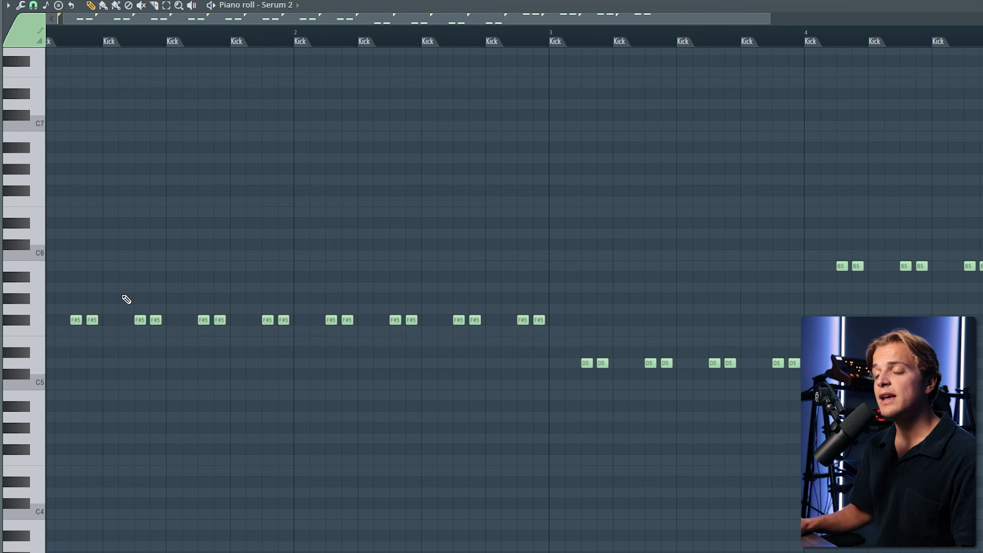
# - Examine Pattern 2's double off-beat note pairs against the kick positions in the piano roll
pyautogui.doubleClick(104, 39)
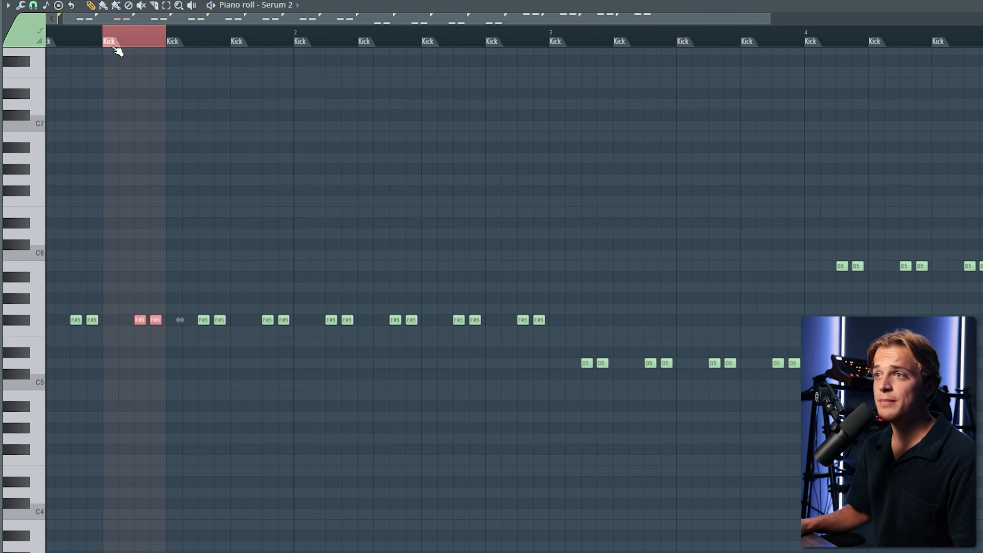
pyautogui.moveTo(108, 38); pyautogui.dragTo(5, 50)
pyautogui.moveTo(119, 33); pyautogui.dragTo(2, 61)
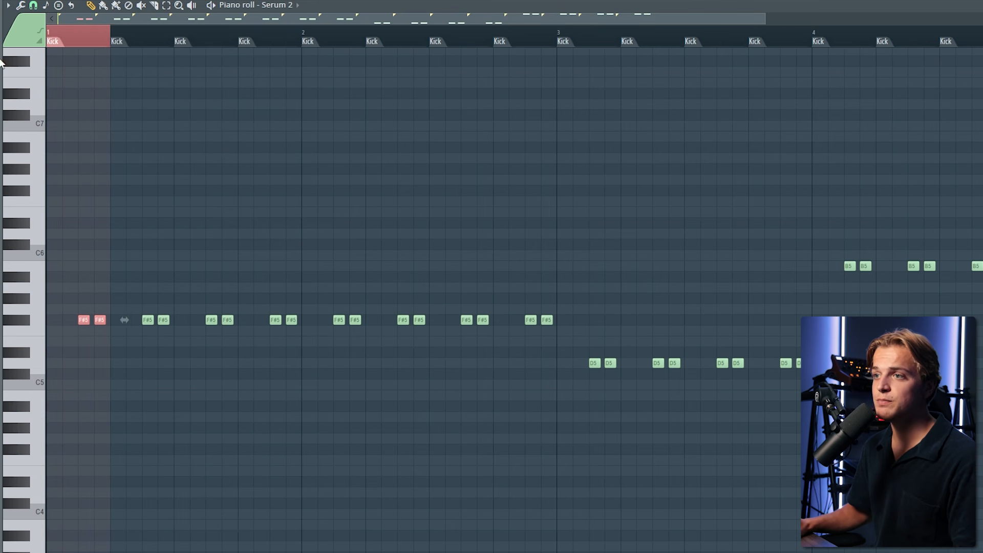
pyautogui.scroll(3, 68, 183)
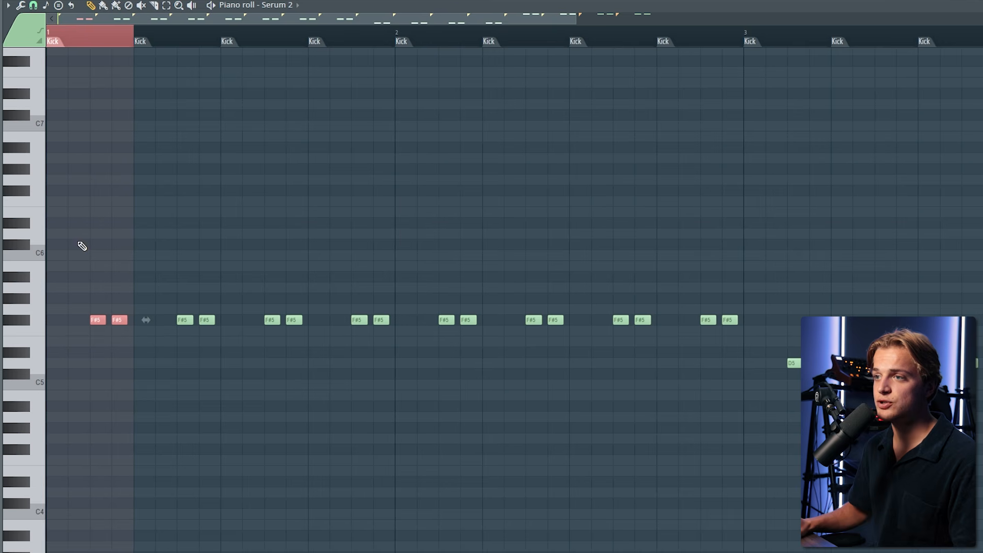
pyautogui.moveTo(95, 328); pyautogui.dragTo(96, 329)
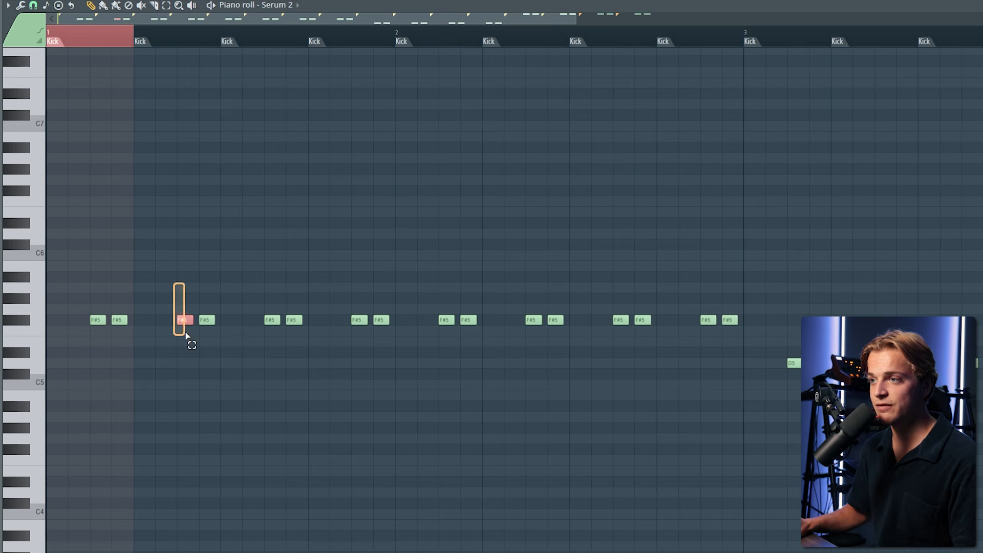
pyautogui.moveTo(185, 333); pyautogui.dragTo(185, 334)
pyautogui.click(99, 319)
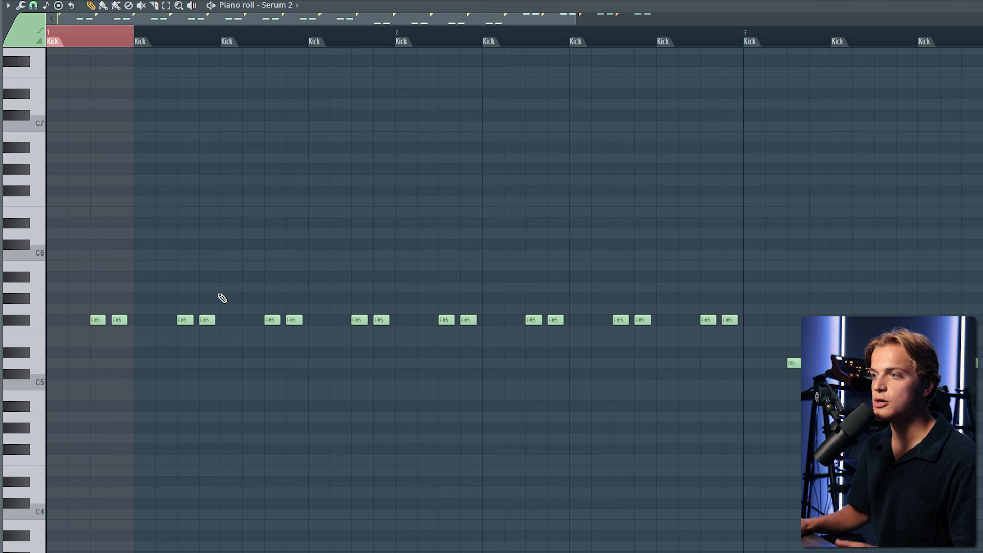
pyautogui.scroll(-1, 314, 302)
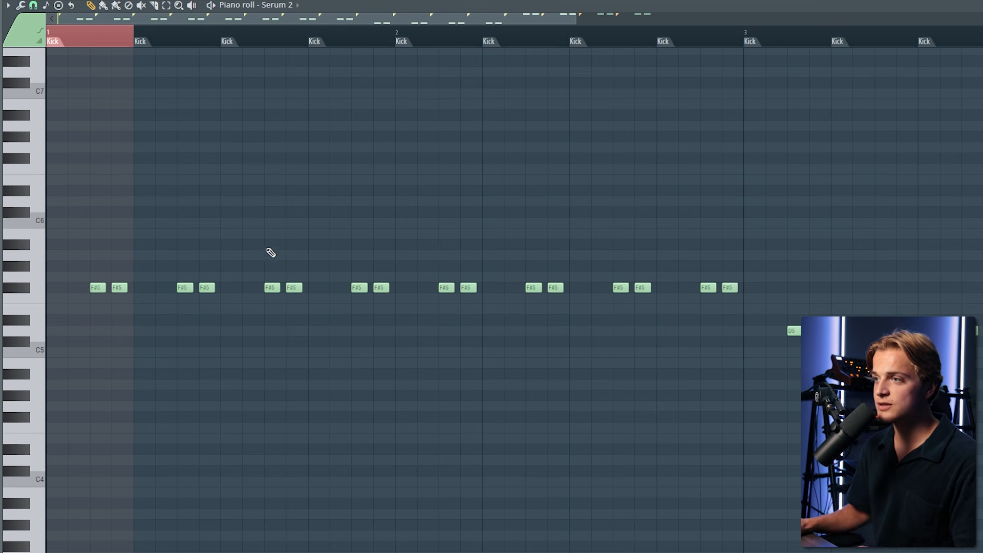
pyautogui.scroll(-2, 268, 247)
pyautogui.scroll(-3, 242, 245)
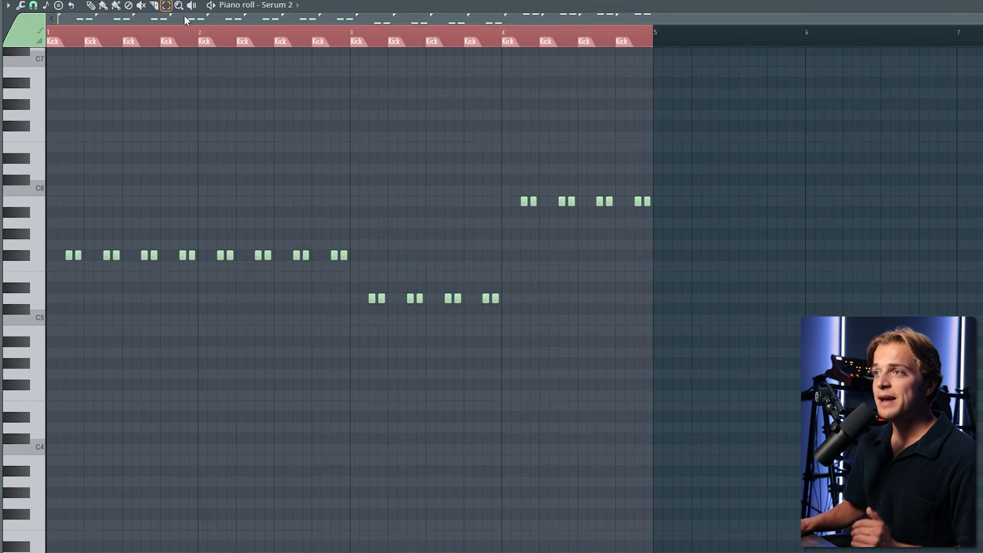
pyautogui.click(184, 30)
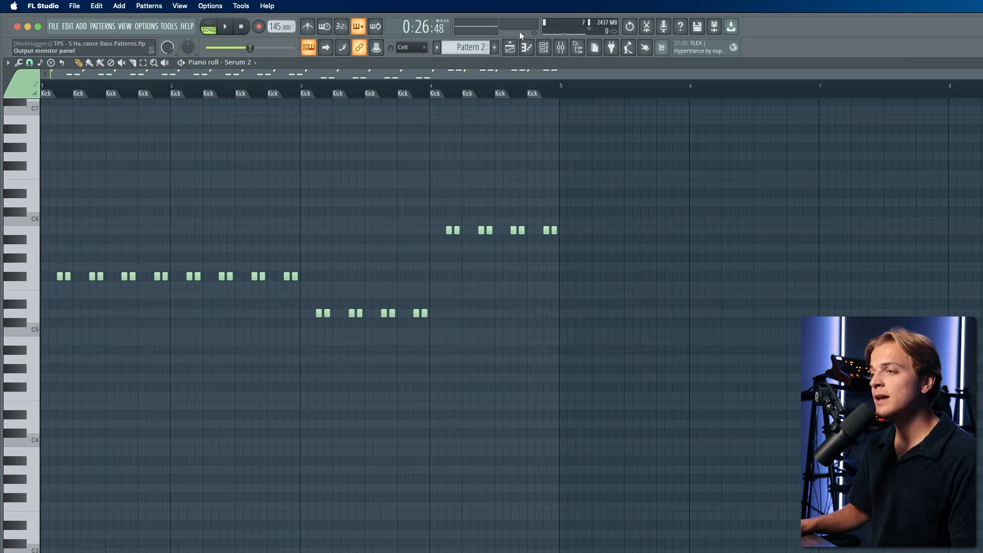
pyautogui.hotkey('ctrl', 'a')
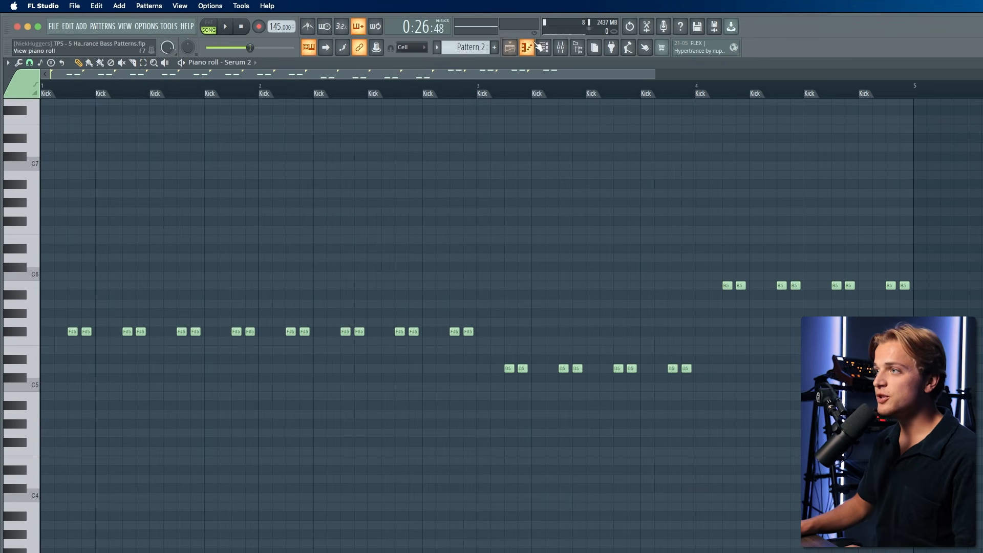
# - Return to the playlist, unmute the Pattern 1 track, and place the playhead at the Off-Beat marker
pyautogui.click(526, 47)
pyautogui.click(510, 48)
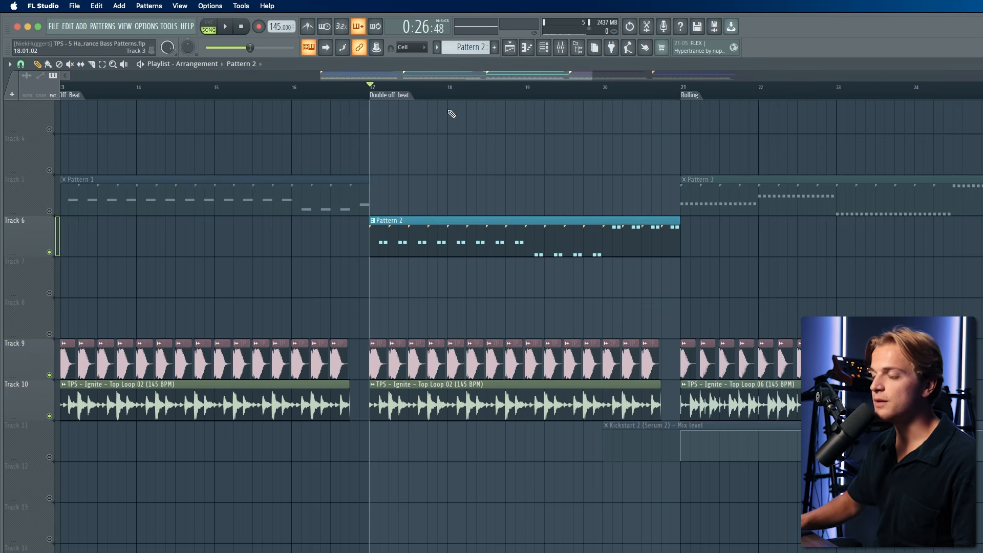
pyautogui.scroll(5, 351, 159)
pyautogui.click(49, 211)
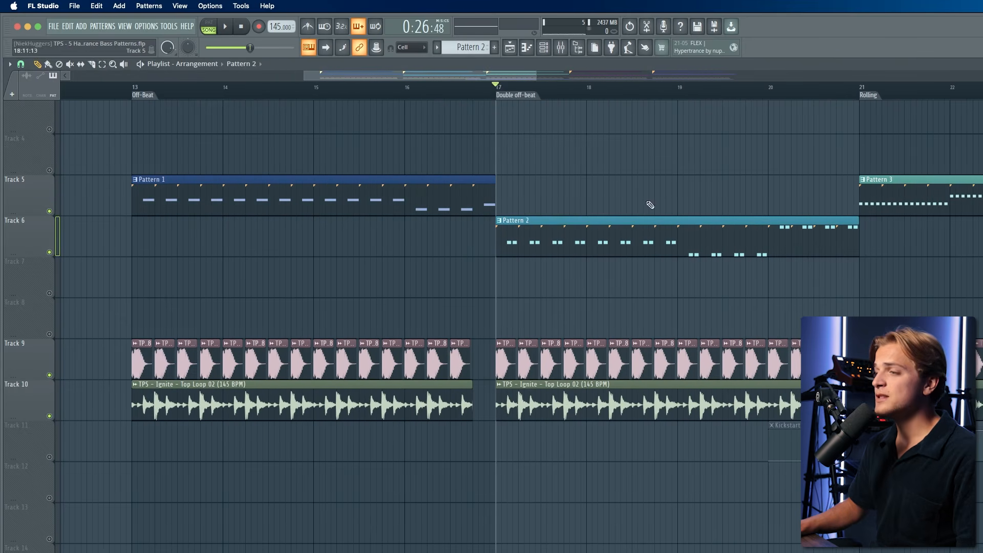
pyautogui.click(132, 87)
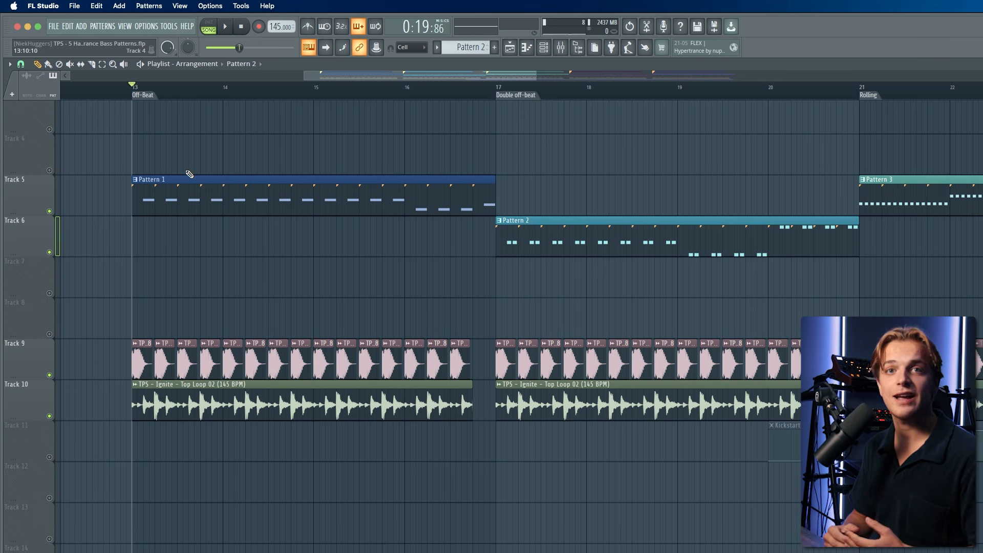
# - Play the Off-Beat and Double off-beat sections to compare the two bass patterns
pyautogui.press('space')
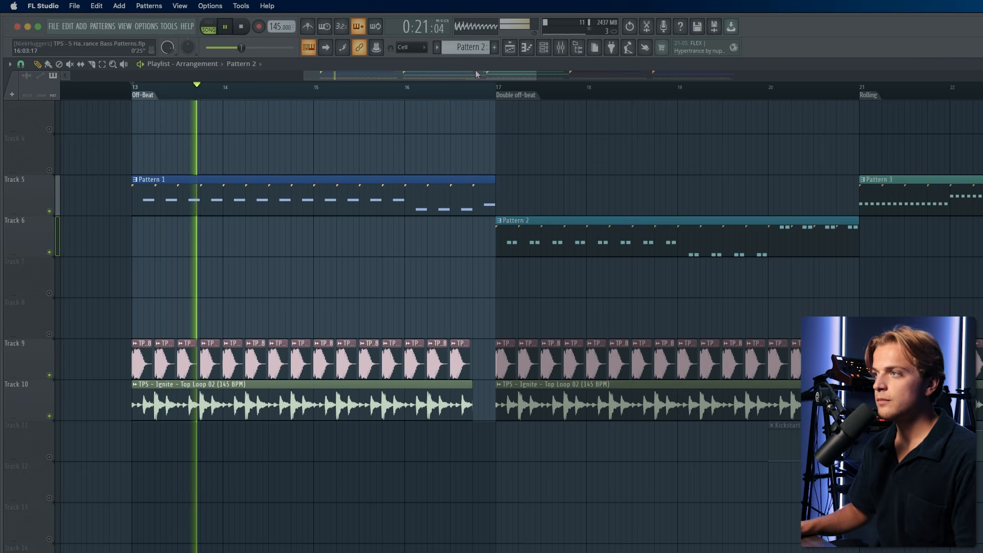
pyautogui.click(499, 90)
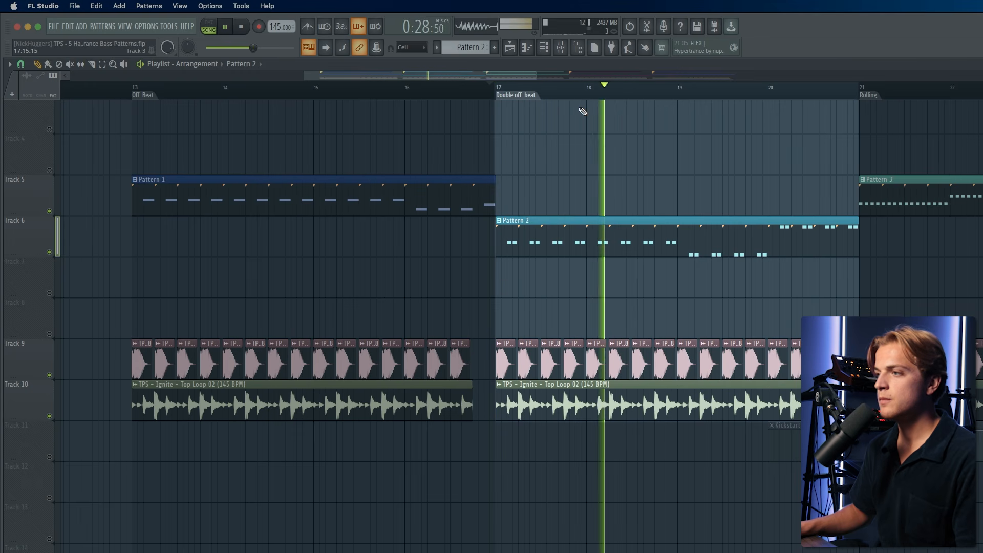
pyautogui.press('space')
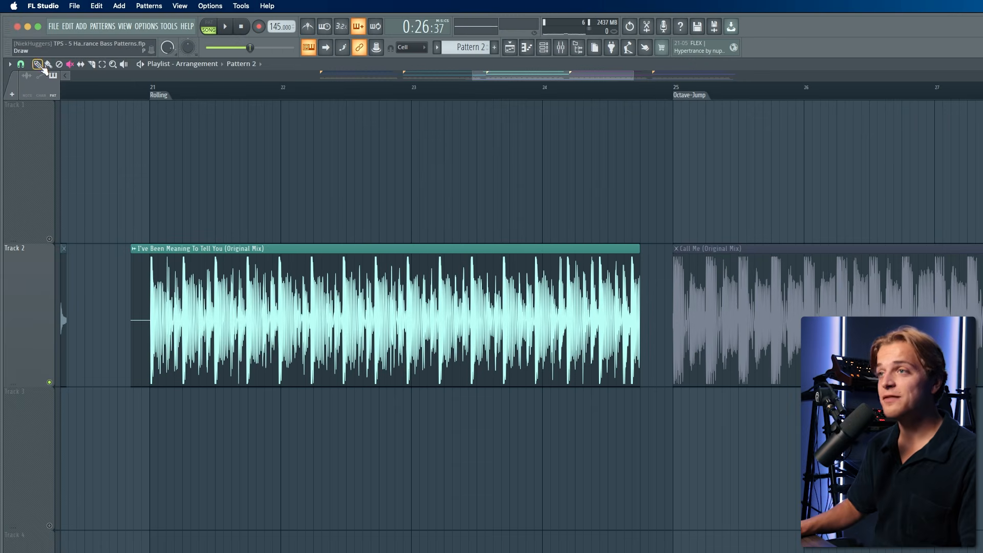
# - Play the "I've Been Meaning To Tell You" reference track from the Rolling marker
pyautogui.scroll(3, 154, 146)
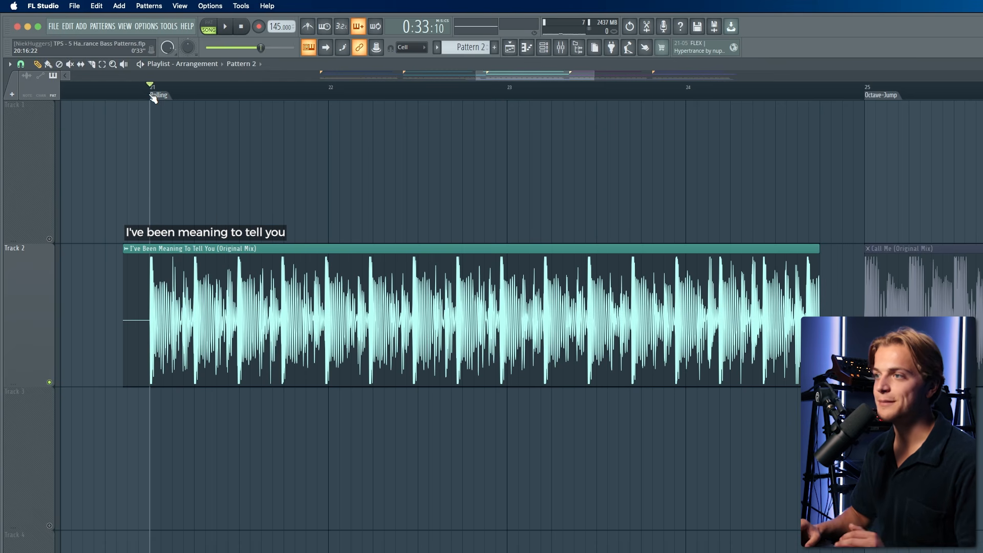
pyautogui.press('space')
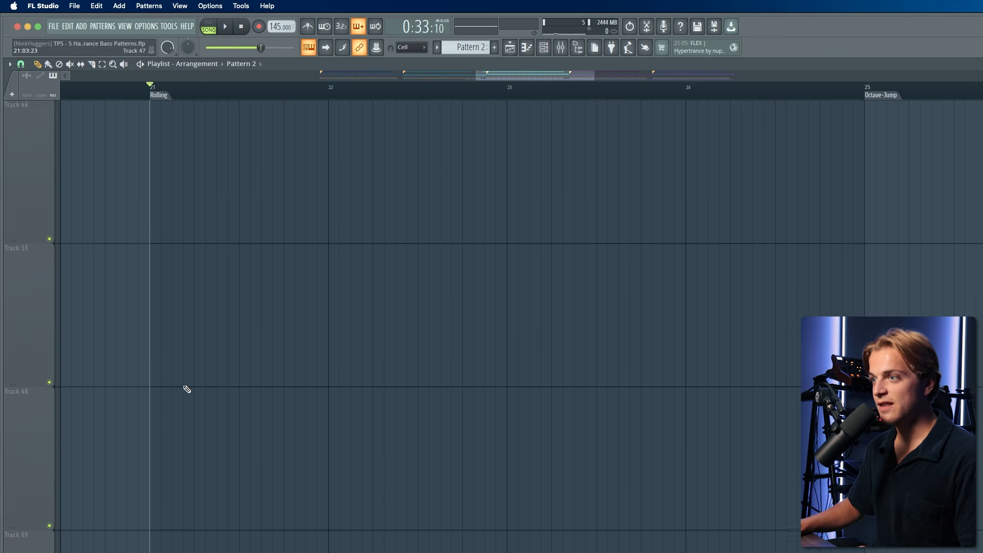
# - Unmute the kick and top loop tracks and play the Rolling section with Pattern 3
pyautogui.scroll(3, 187, 389)
pyautogui.scroll(-4, 187, 389)
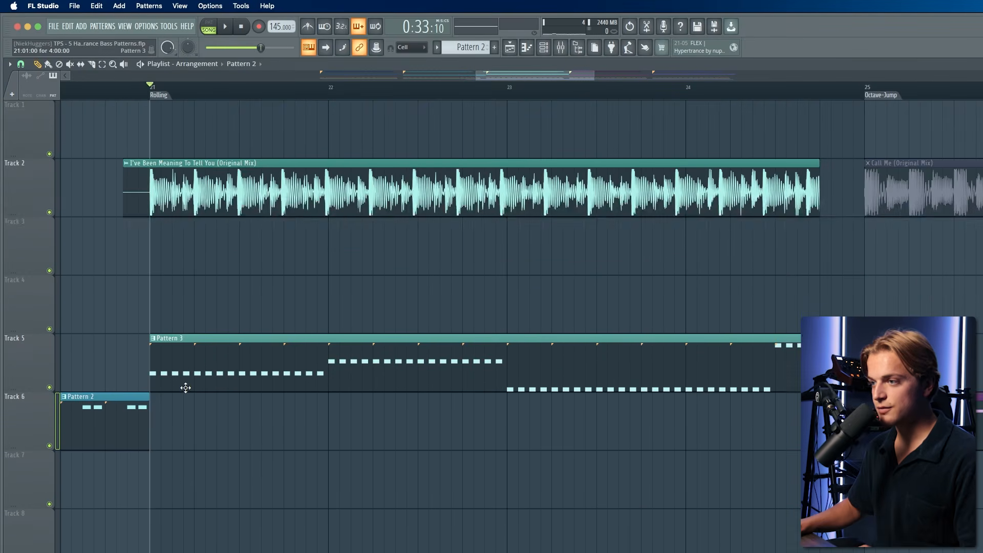
pyautogui.scroll(-2, 153, 389)
pyautogui.rightClick(49, 270)
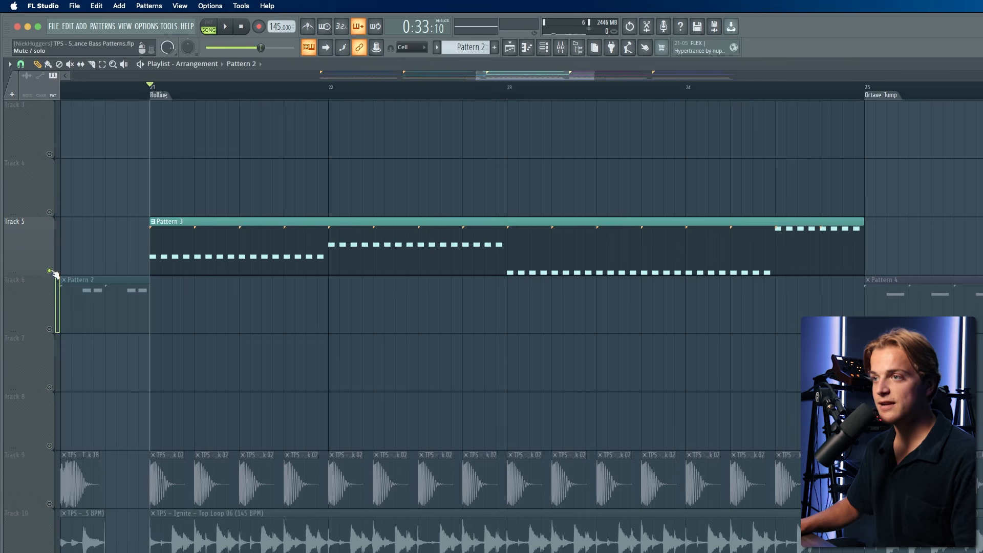
pyautogui.click(50, 552)
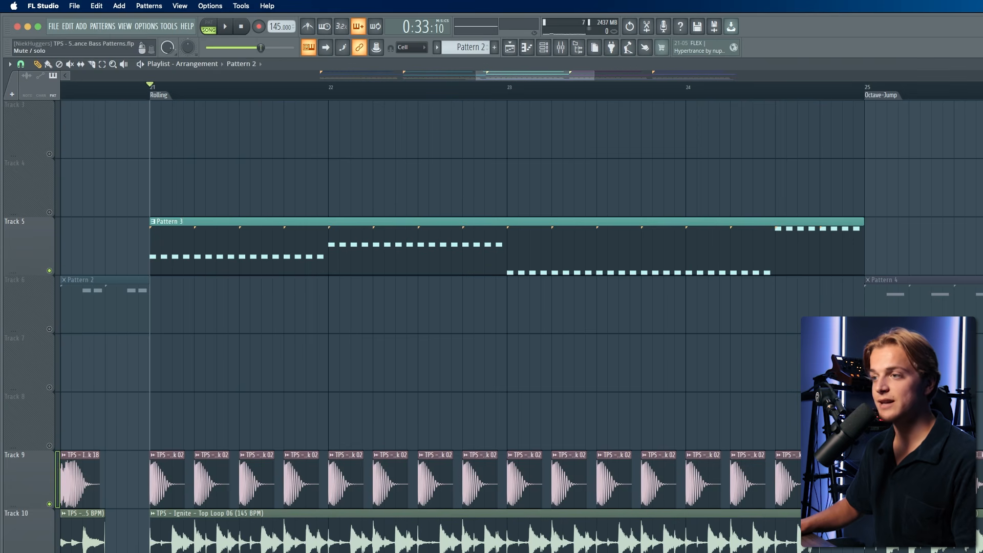
pyautogui.press('space')
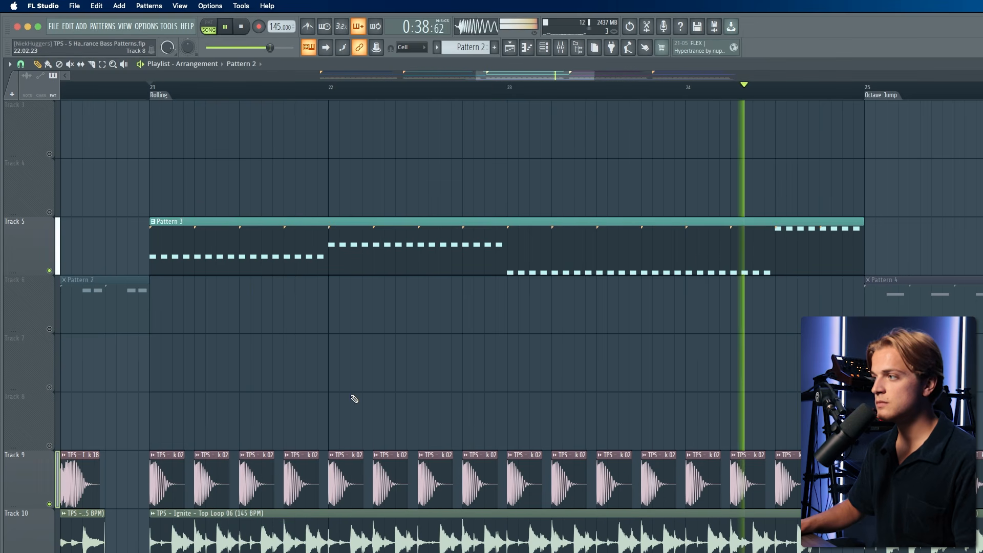
pyautogui.press('space')
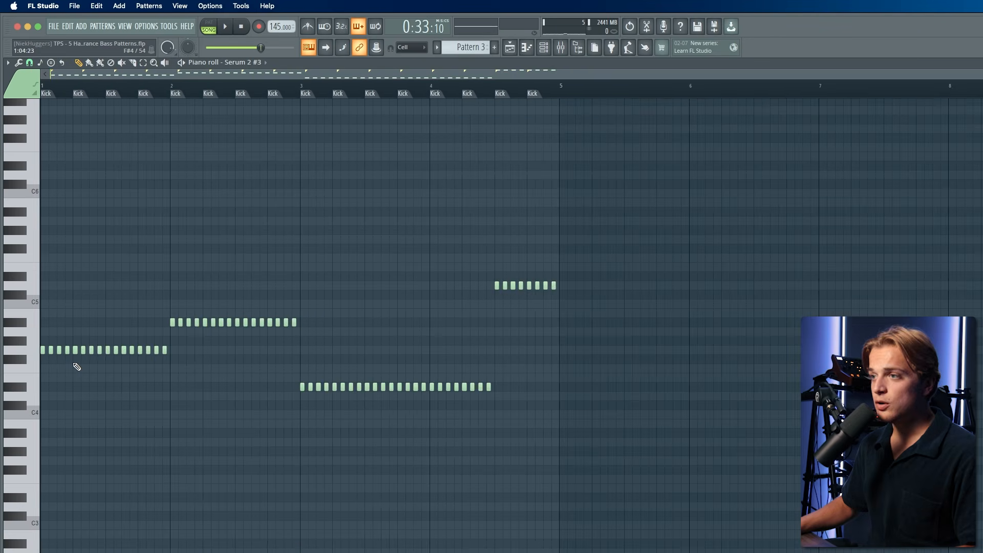
# - Examine Pattern 3's rolling bass notes against the kick markers in the piano roll, then return to the playlist
pyautogui.scroll(2, 77, 366)
pyautogui.scroll(-2, 77, 366)
pyautogui.scroll(1, 77, 366)
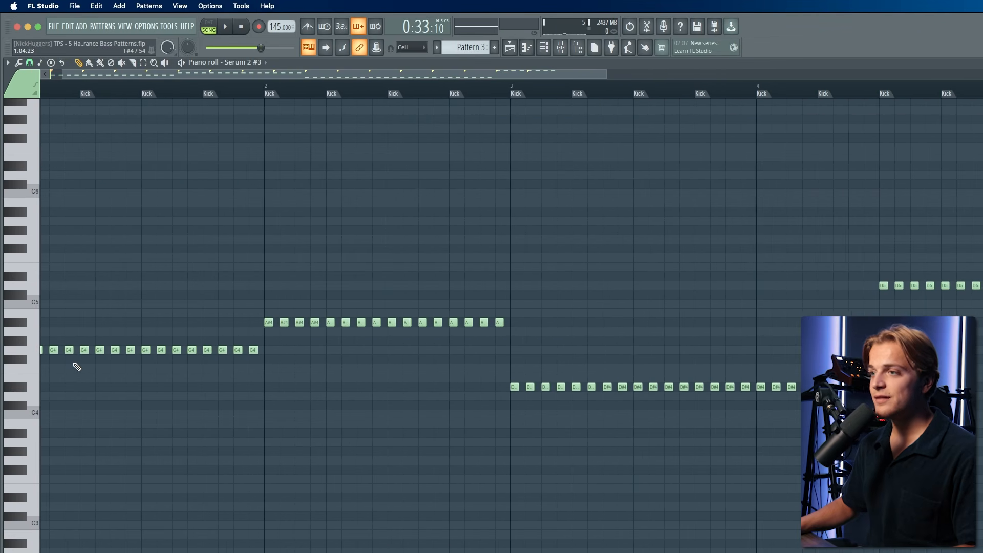
pyautogui.moveTo(292, 74); pyautogui.dragTo(210, 91)
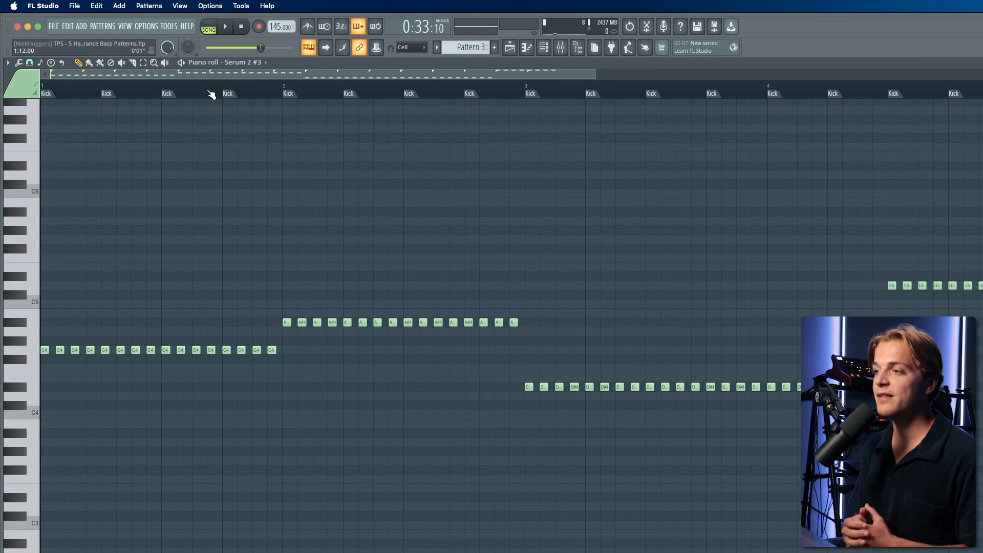
pyautogui.press('F7')
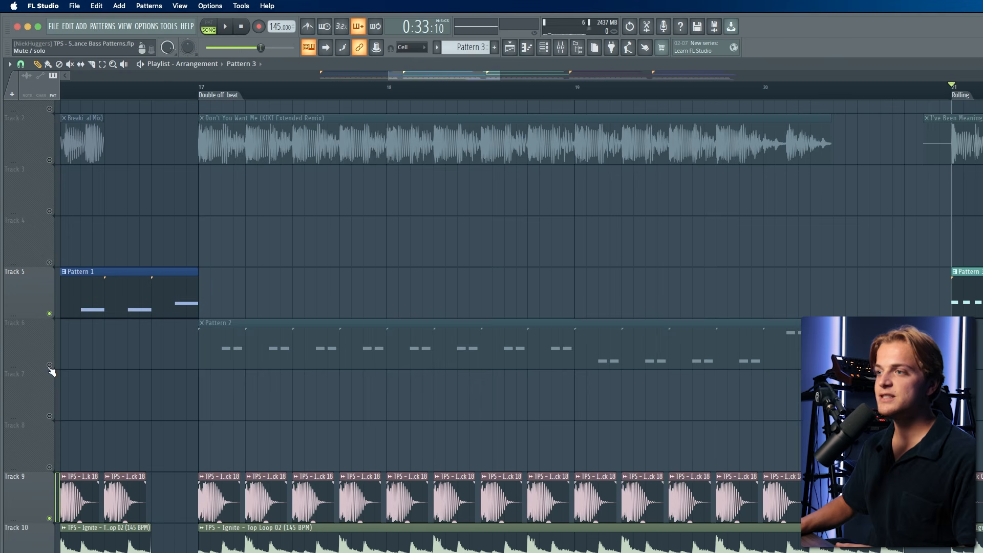
# - Unmute the Pattern 2 track and play the Rolling section with the Kickstart 2 sidechain open
pyautogui.click(50, 365)
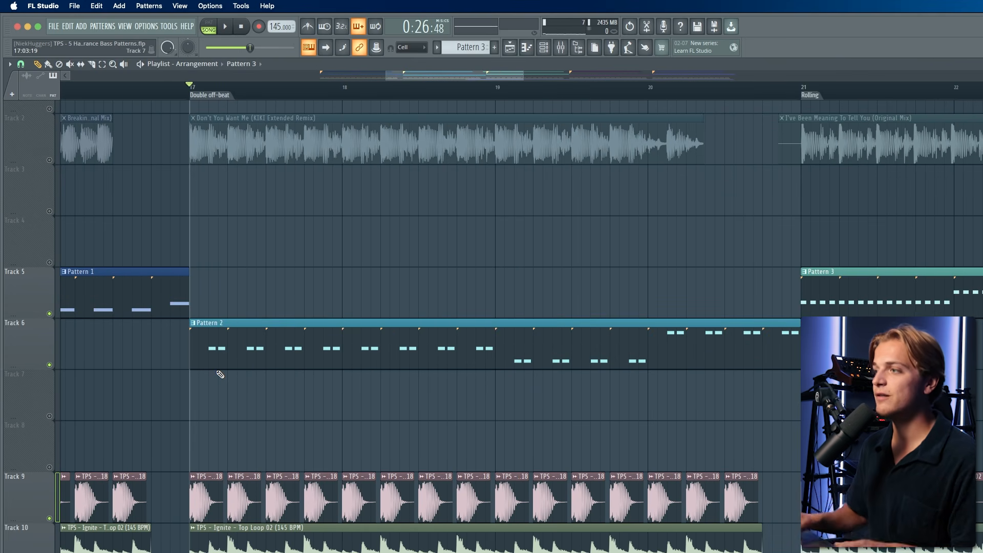
pyautogui.scroll(-5, 198, 337)
pyautogui.scroll(6, 452, 333)
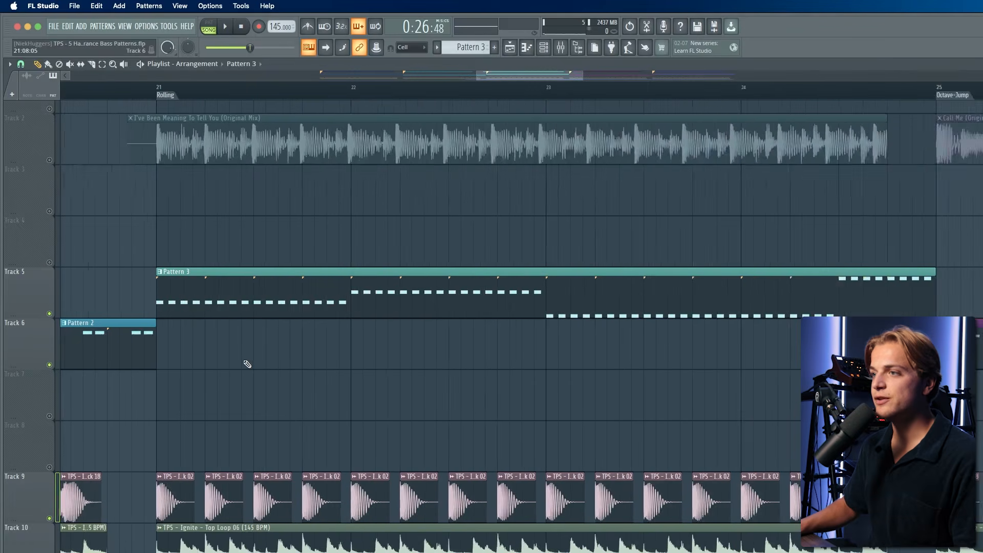
pyautogui.scroll(1, 247, 364)
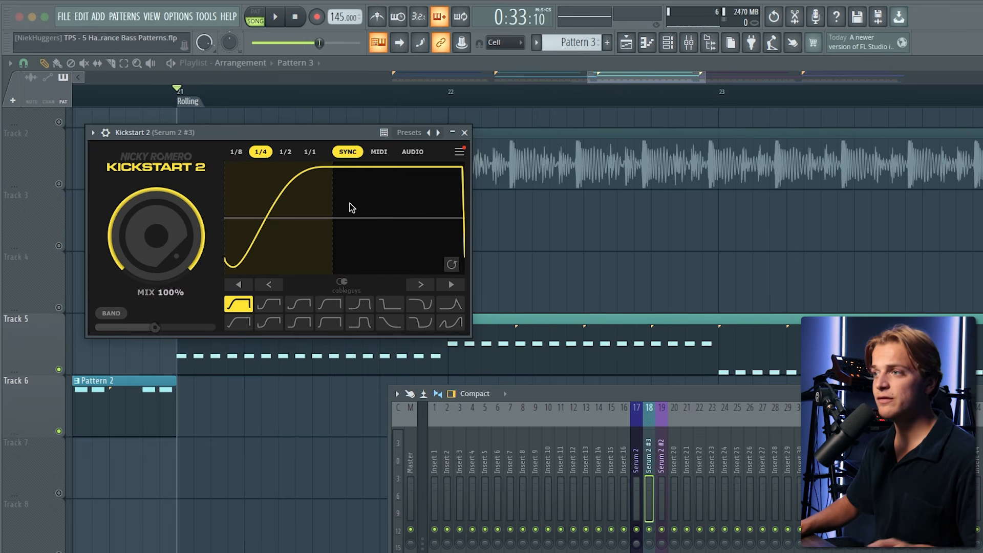
pyautogui.press('space')
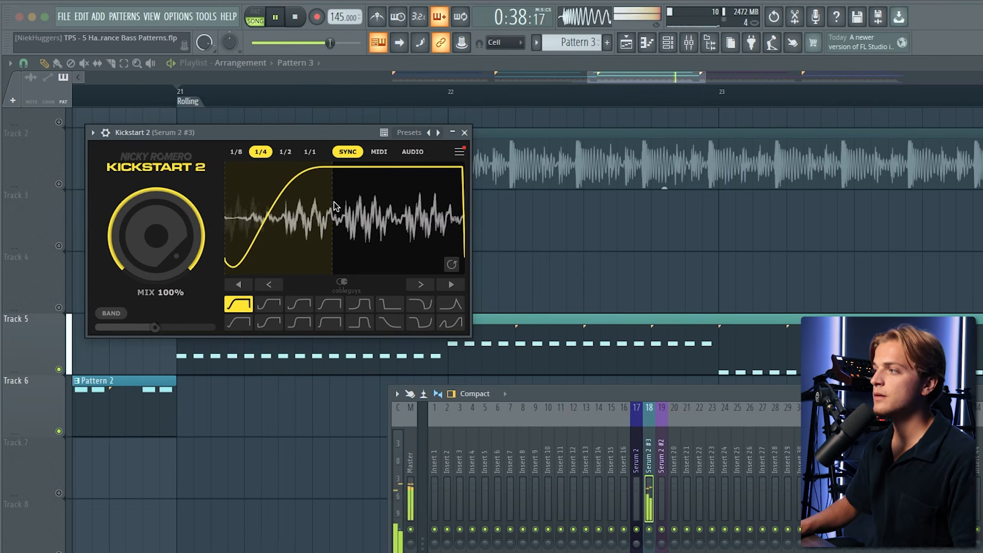
pyautogui.press('space')
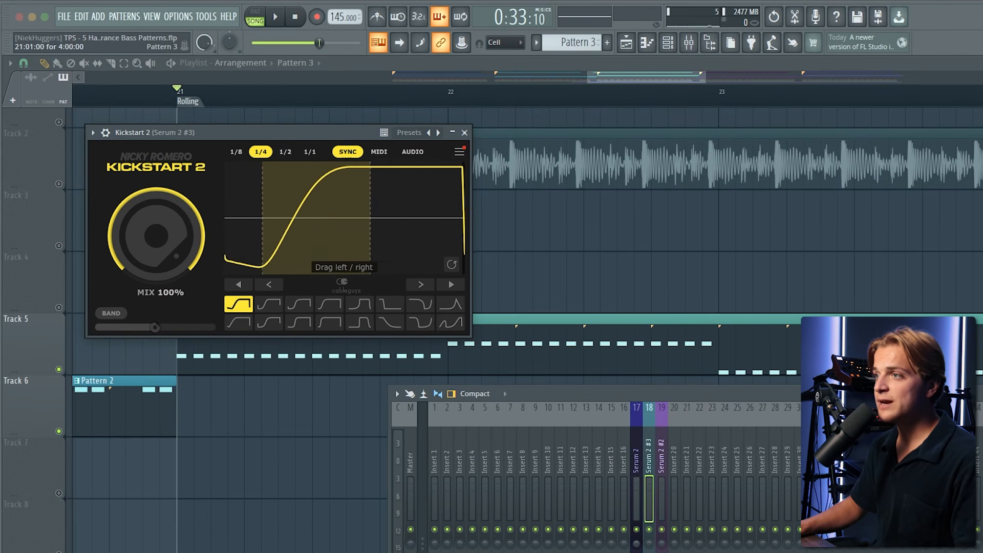
# - Shift the Kickstart 2 ducking curve's timing while auditioning the Rolling section
pyautogui.moveTo(319, 249); pyautogui.dragTo(362, 249)
pyautogui.press('space')
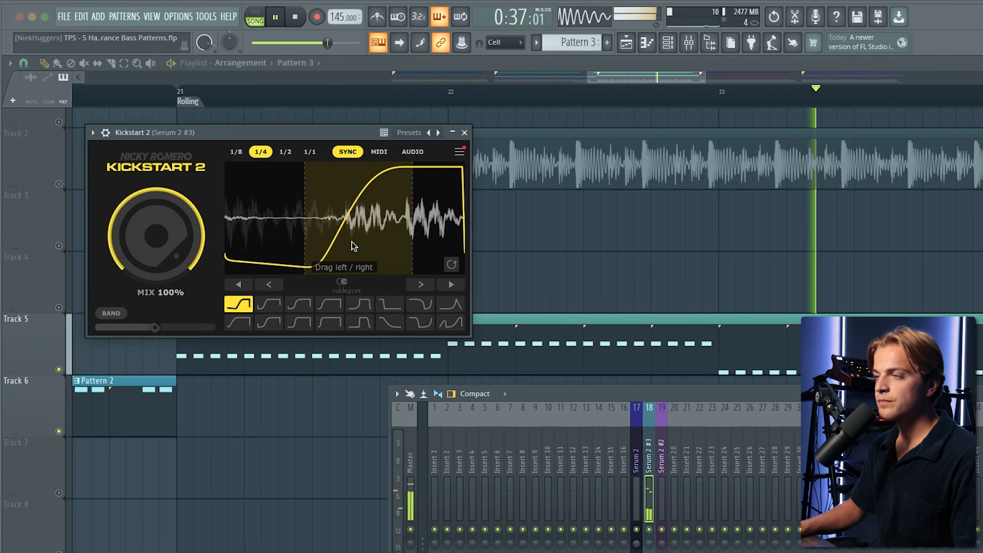
pyautogui.press('space')
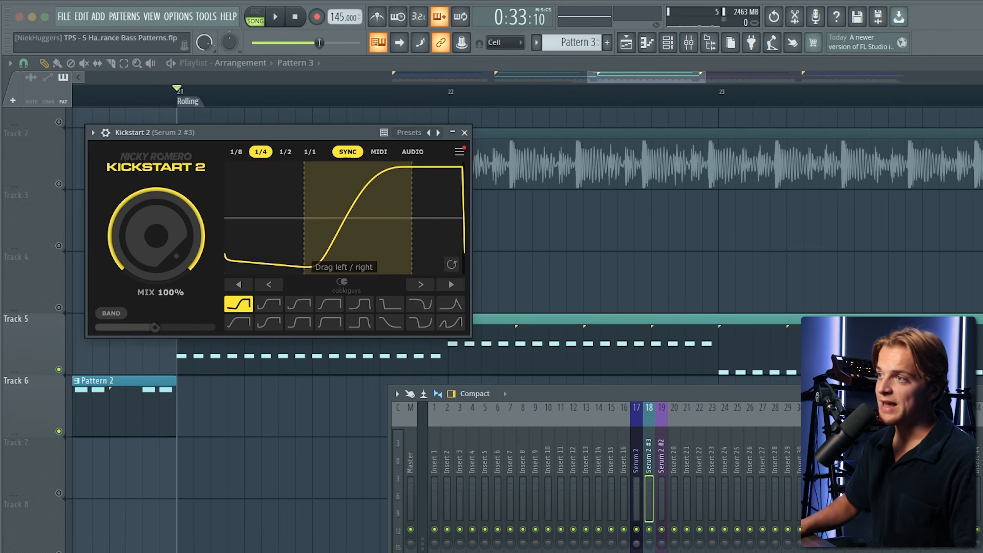
pyautogui.moveTo(355, 218); pyautogui.dragTo(345, 218)
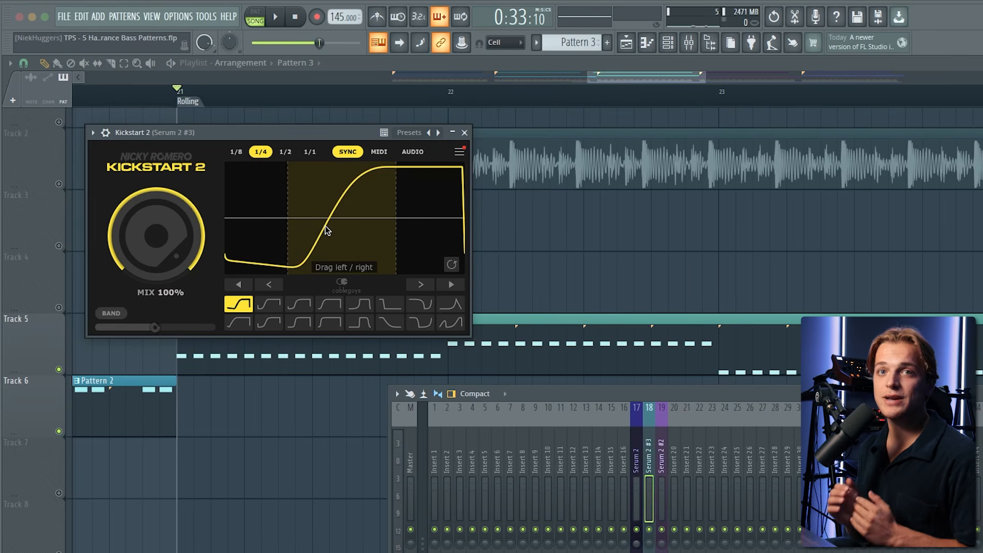
pyautogui.press('space')
pyautogui.moveTo(324, 226)
pyautogui.mouseDown()
pyautogui.moveTo(267, 226)
pyautogui.moveTo(326, 226)
pyautogui.mouseUp()
pyautogui.press('space')
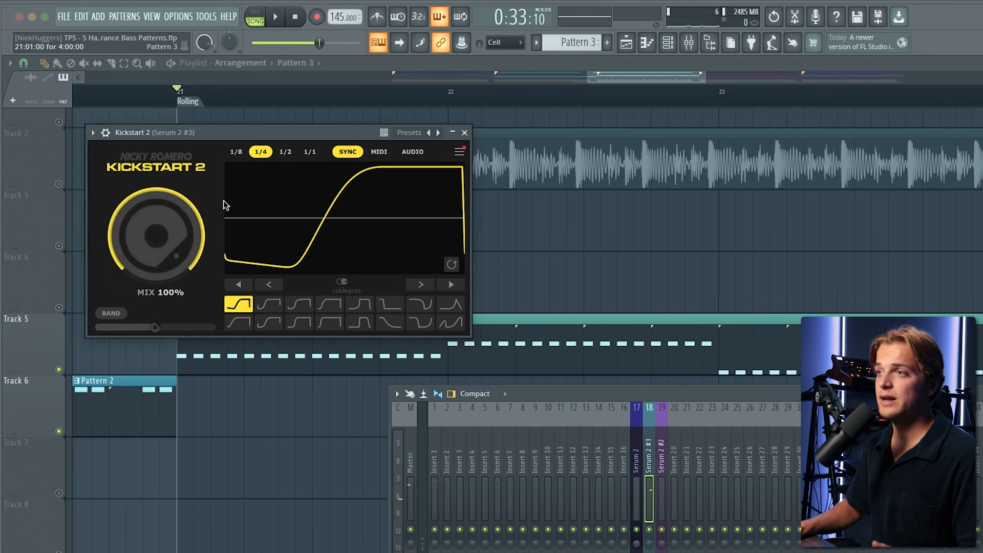
# - Try Kickstart 2 curve shapes, including Subbass Tight, and settle on the Tighter shape during playback
pyautogui.click(361, 303)
pyautogui.press('space')
pyautogui.click(360, 323)
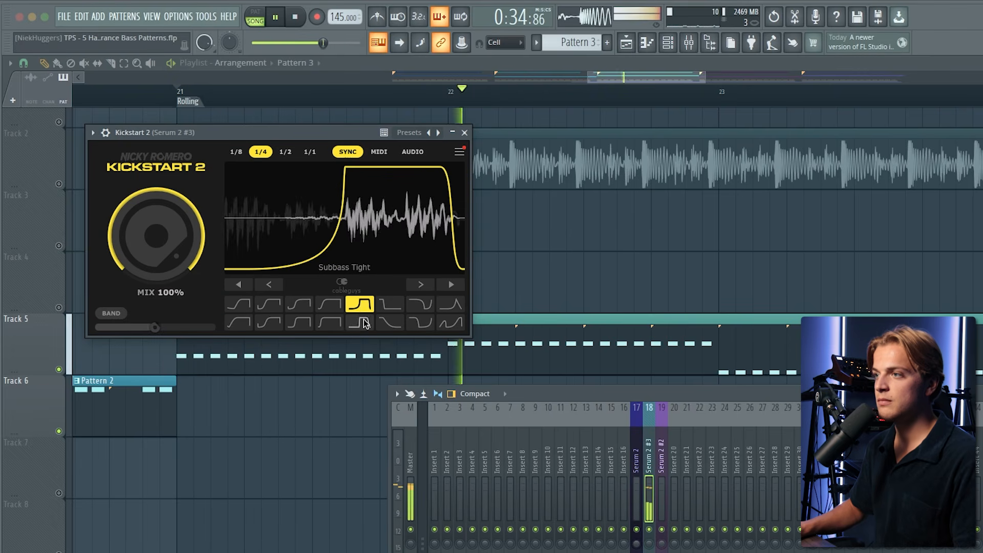
pyautogui.click(299, 322)
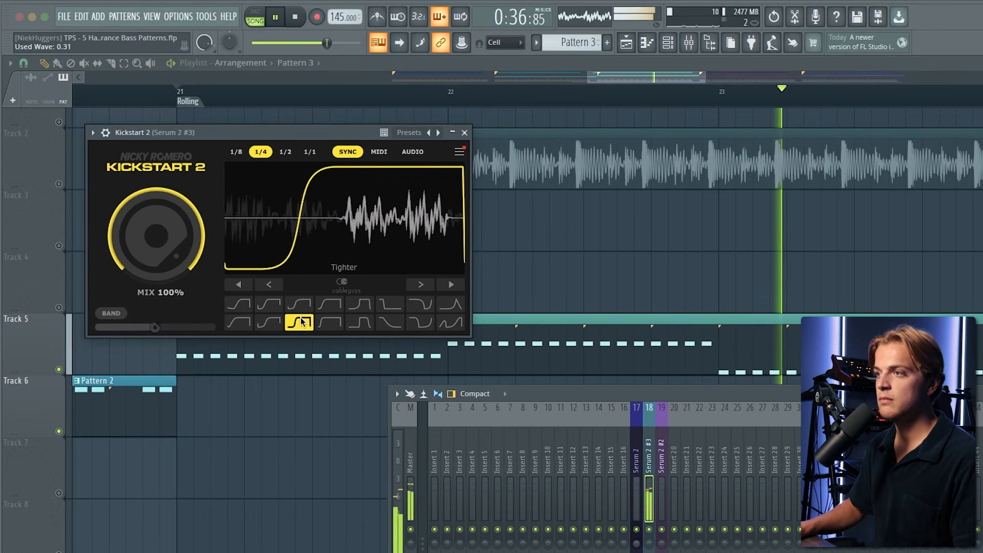
pyautogui.press('space')
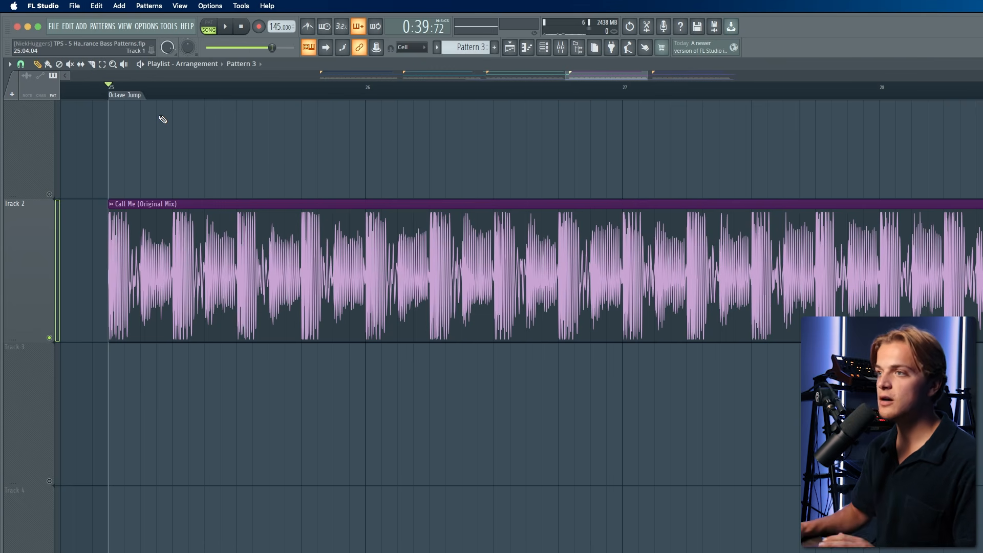
# - Play the "Call Me" reference track from the Octave-Jump marker
pyautogui.scroll(1, 215, 159)
pyautogui.press('space')
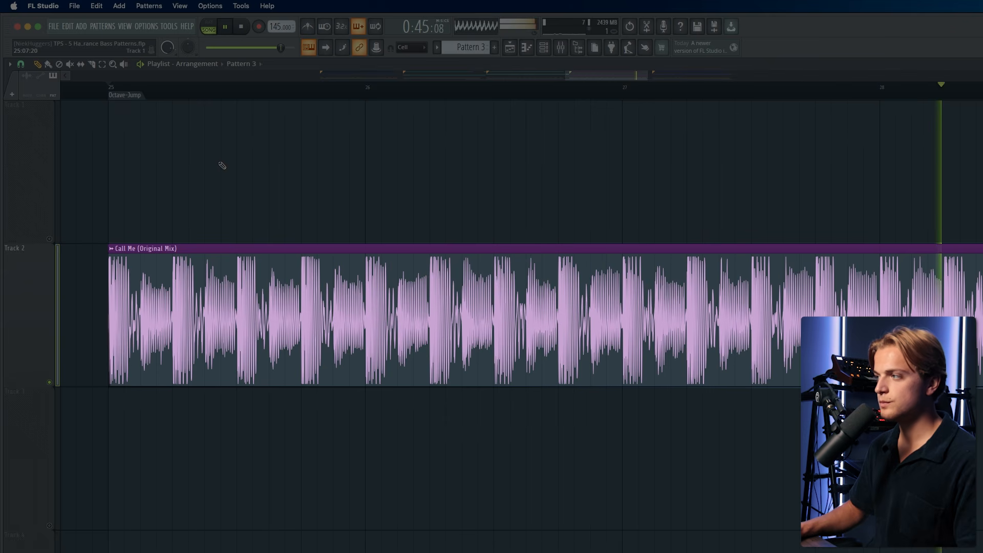
pyautogui.press('space')
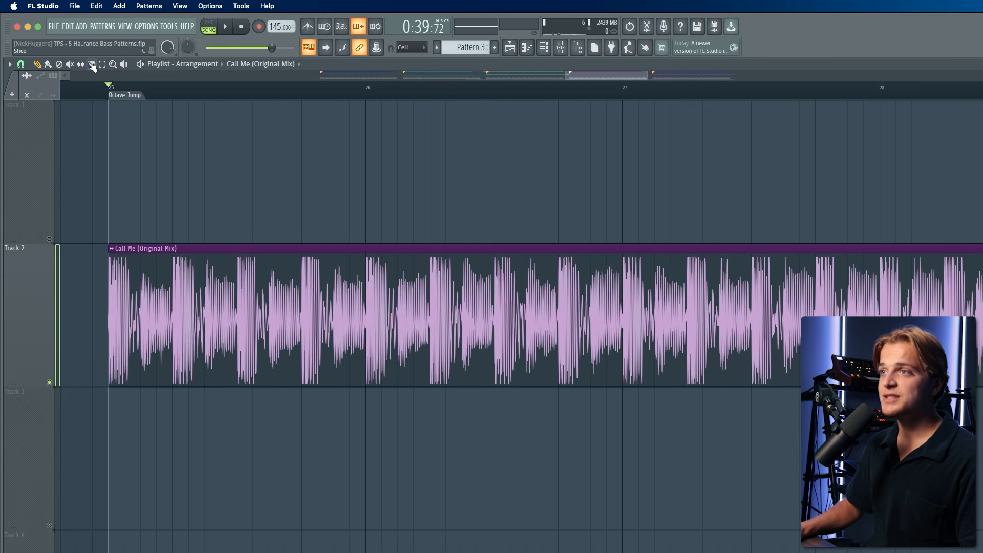
pyautogui.click(292, 316)
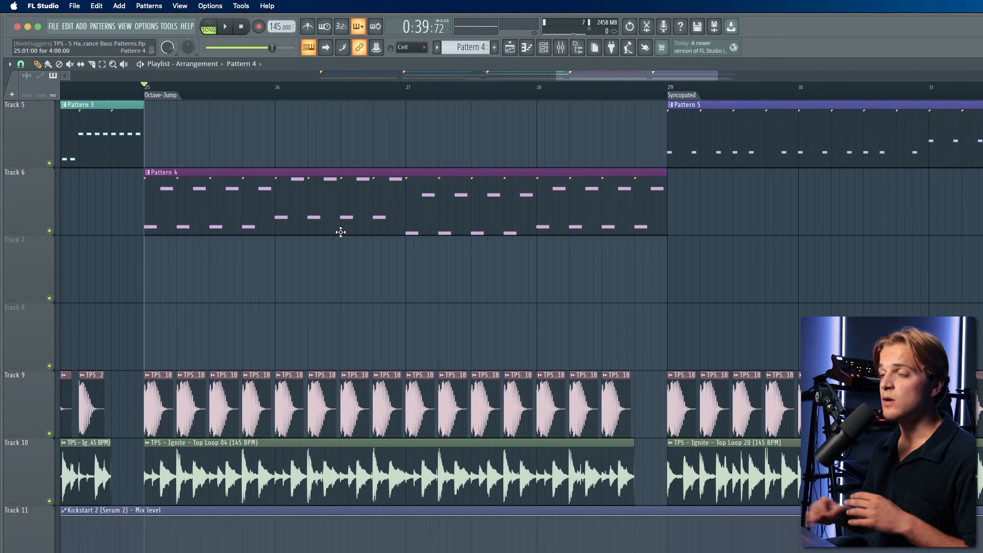
# - Play the Octave-Jump section with the Pattern 4 bass
pyautogui.scroll(1, 138, 234)
pyautogui.scroll(1, 185, 248)
pyautogui.press('space')
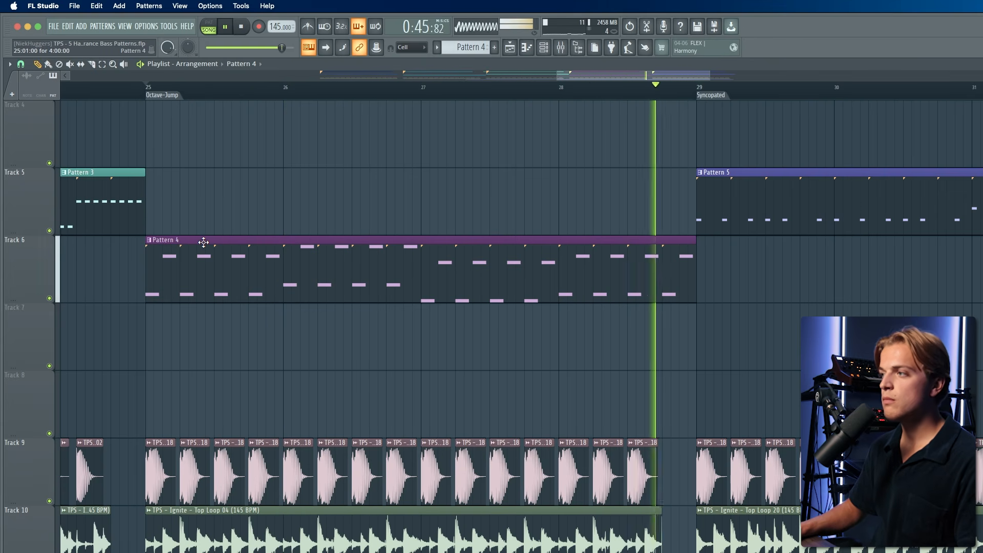
# - Open Pattern 4 in the piano roll and examine its octave-jumping notes against the kick markers
pyautogui.doubleClick(204, 243)
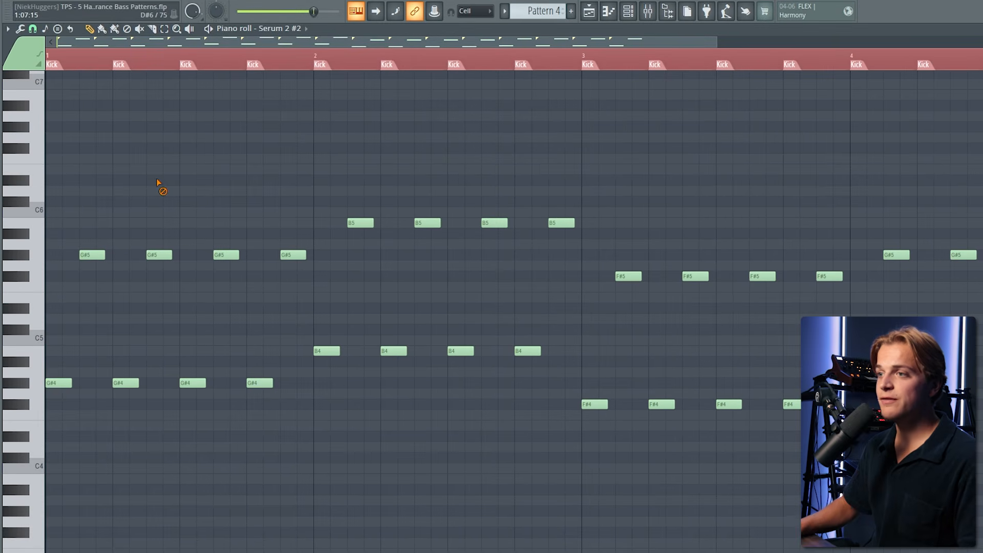
pyautogui.scroll(2, 58, 326)
pyautogui.scroll(-3, 58, 327)
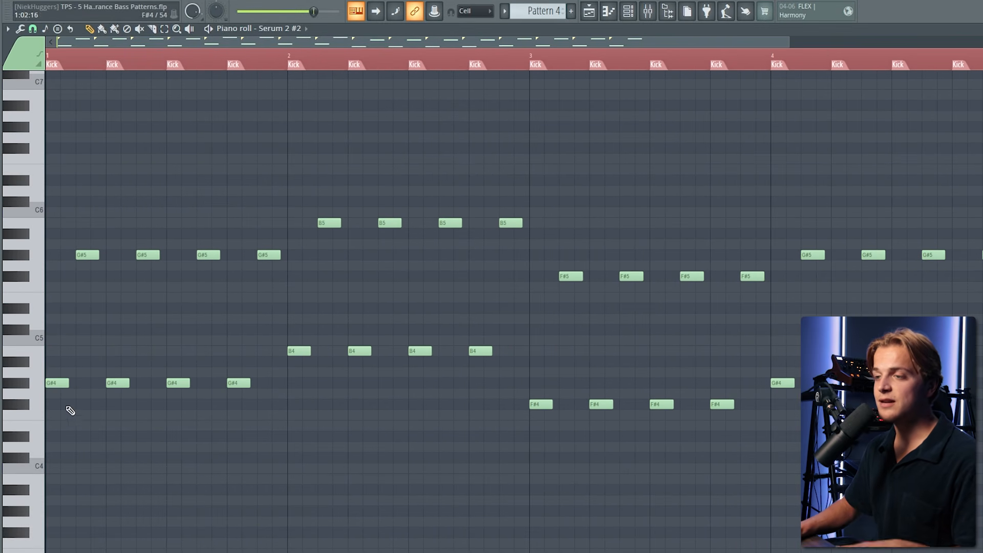
pyautogui.scroll(3, 51, 404)
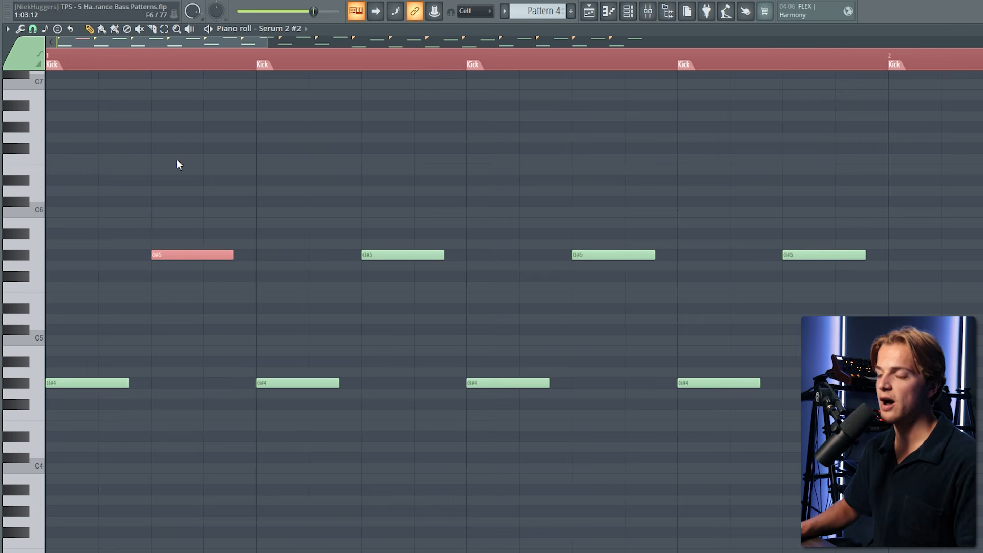
pyautogui.scroll(-1, 209, 177)
pyautogui.scroll(-2, 208, 174)
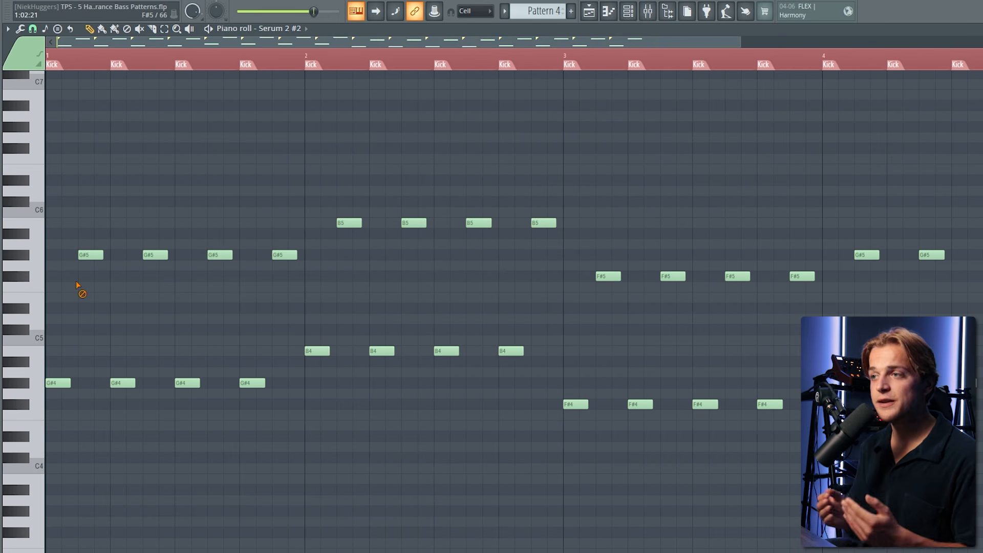
pyautogui.scroll(-1, 69, 233)
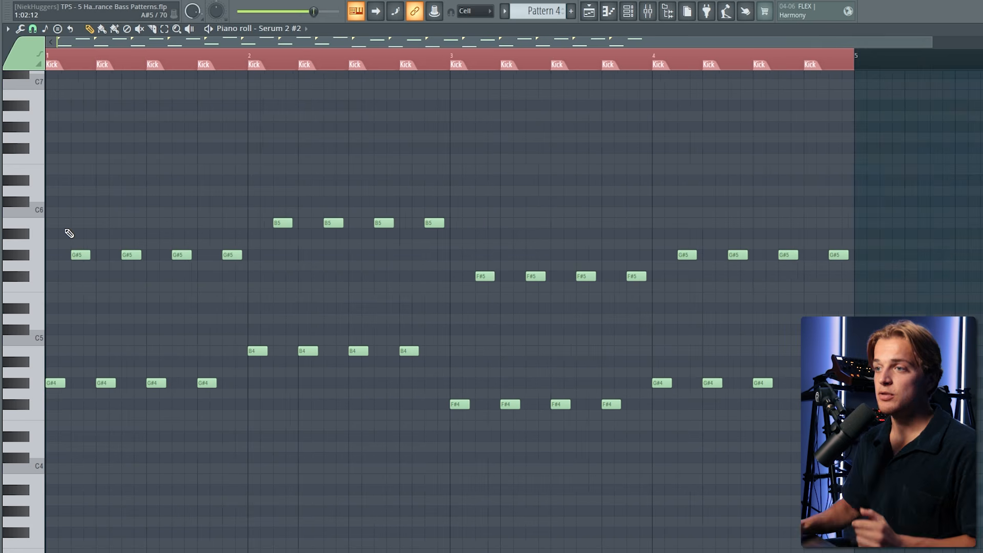
# - Select the first bar's G#5 notes and transpose them down an octave to G#4
pyautogui.moveTo(241, 378); pyautogui.dragTo(51, 412)
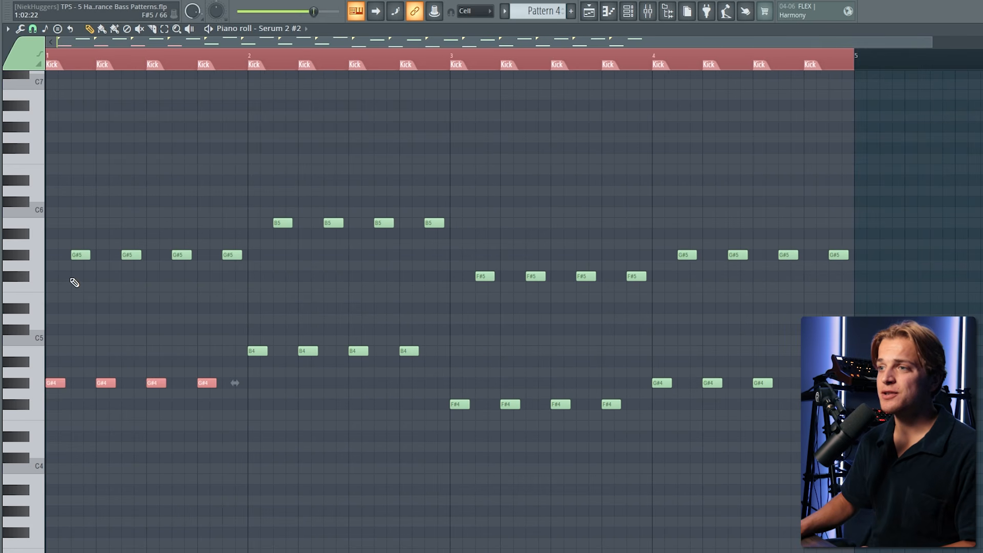
pyautogui.moveTo(71, 281); pyautogui.dragTo(246, 252)
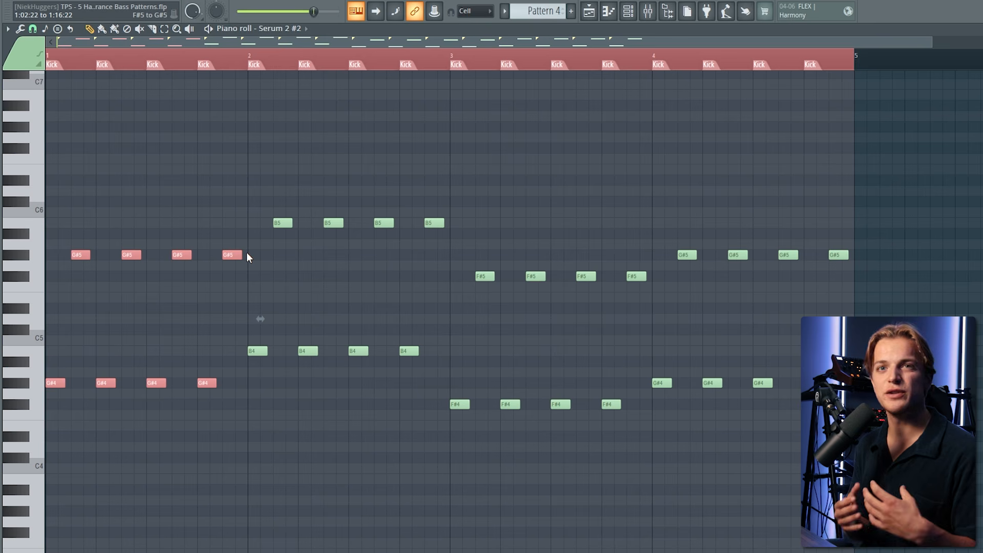
pyautogui.press('space')
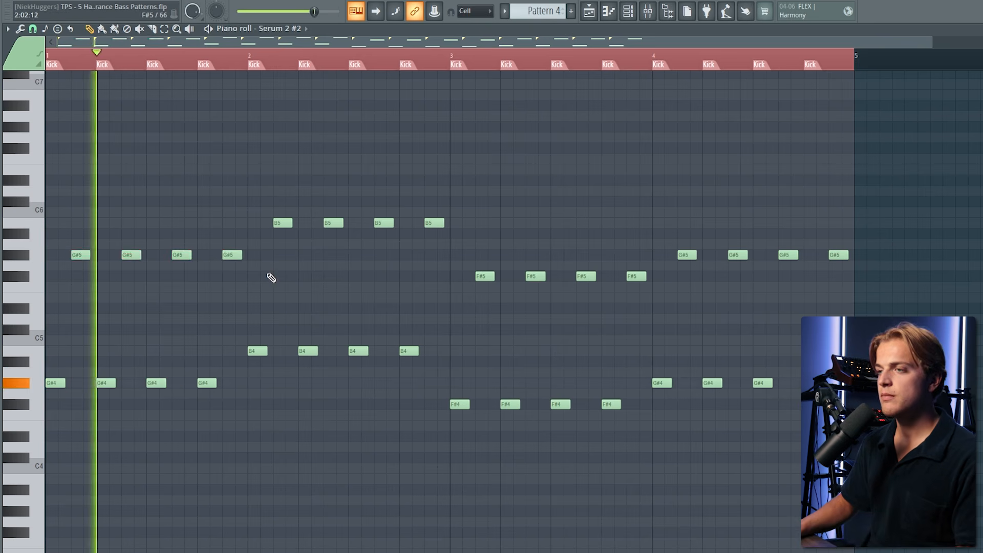
pyautogui.moveTo(267, 273); pyautogui.dragTo(66, 241)
pyautogui.press('space')
pyautogui.hotkey('ctrl', 'Down')
pyautogui.keyDown('ctrl'); pyautogui.click(106, 228); pyautogui.keyUp('ctrl')
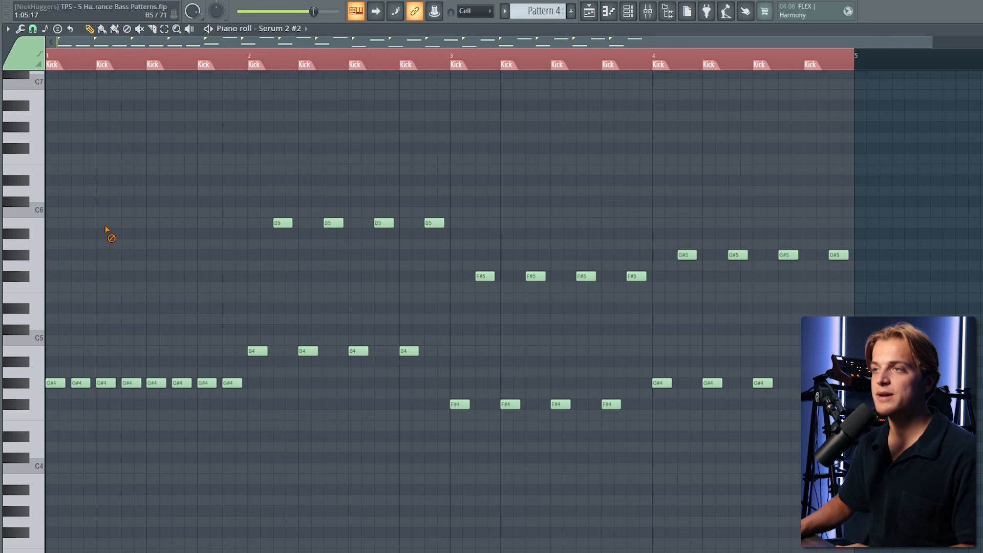
# - Play Pattern 4 to hear the edited octave-jump bassline
pyautogui.press('space')
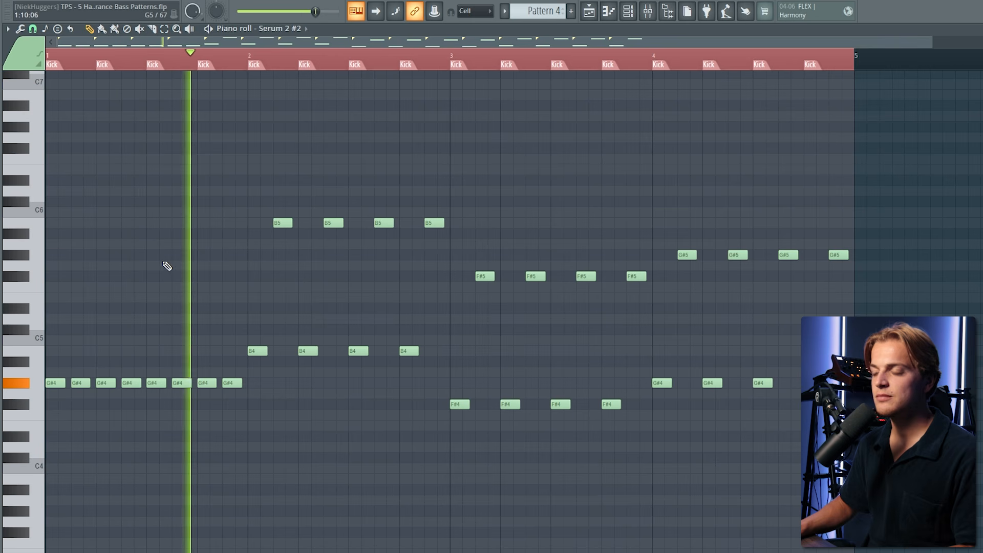
pyautogui.press('space')
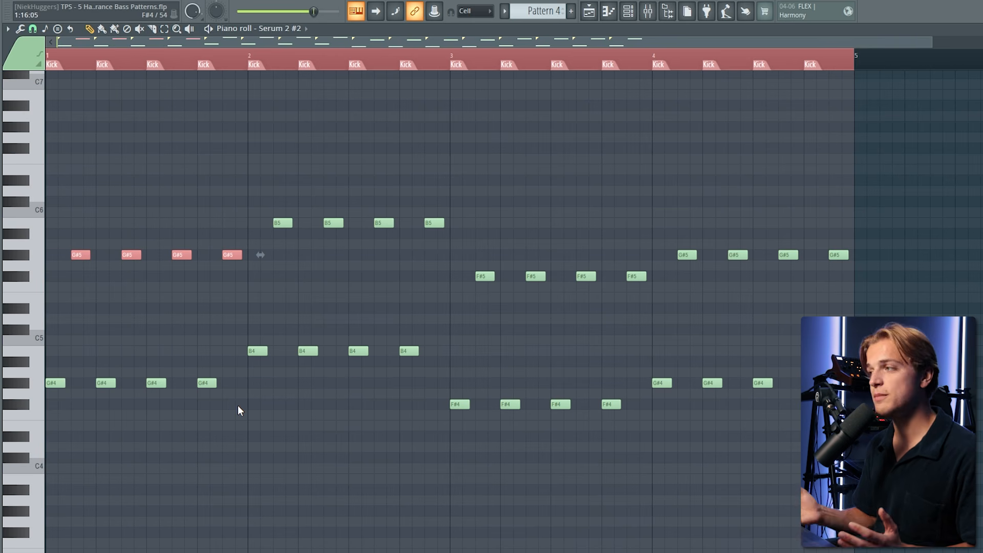
pyautogui.press('space')
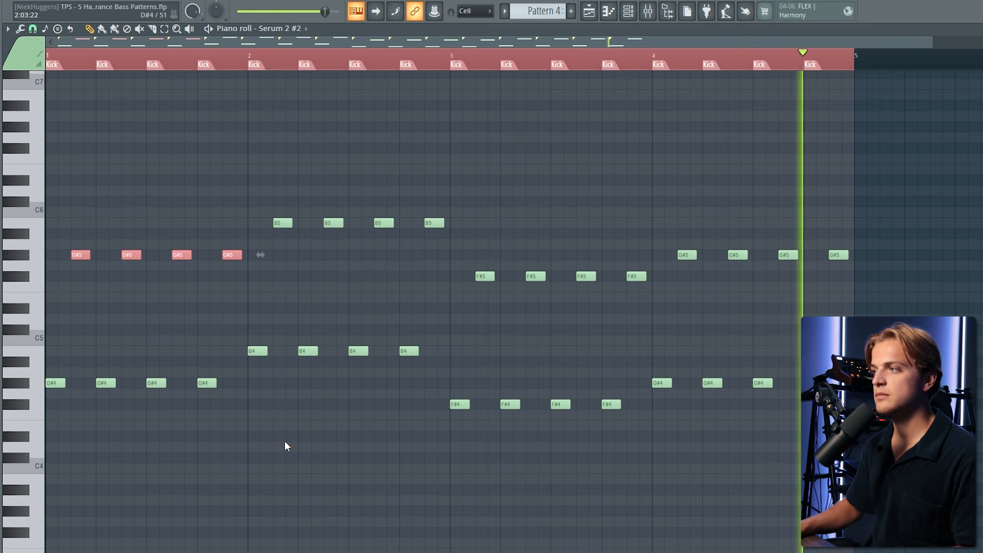
pyautogui.press('space')
# - Select the lower-octave notes of Pattern 4 and play the pattern to compare them with the upper notes
pyautogui.click(237, 131)
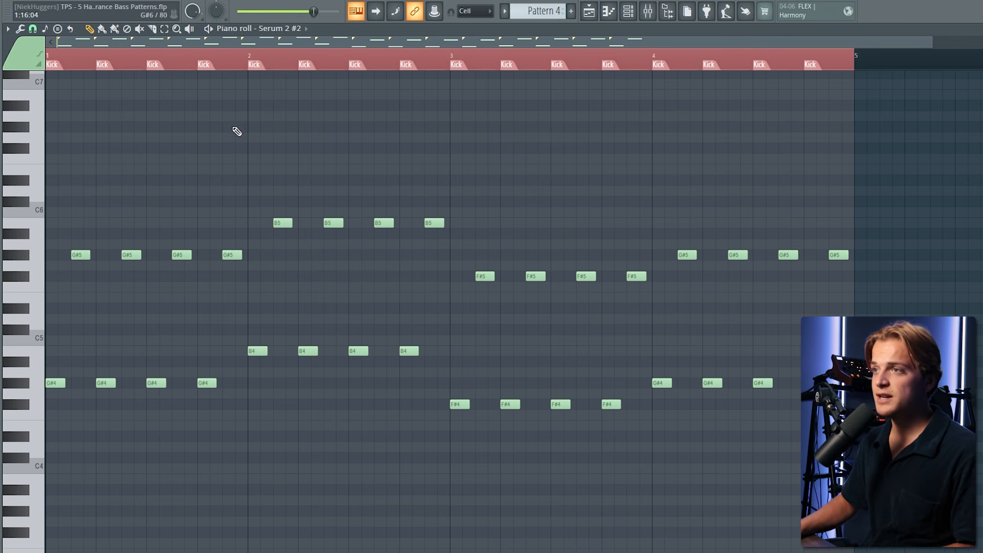
pyautogui.moveTo(225, 380); pyautogui.dragTo(0, 410)
pyautogui.keyDown('ctrl'); pyautogui.click(197, 460); pyautogui.keyUp('ctrl')
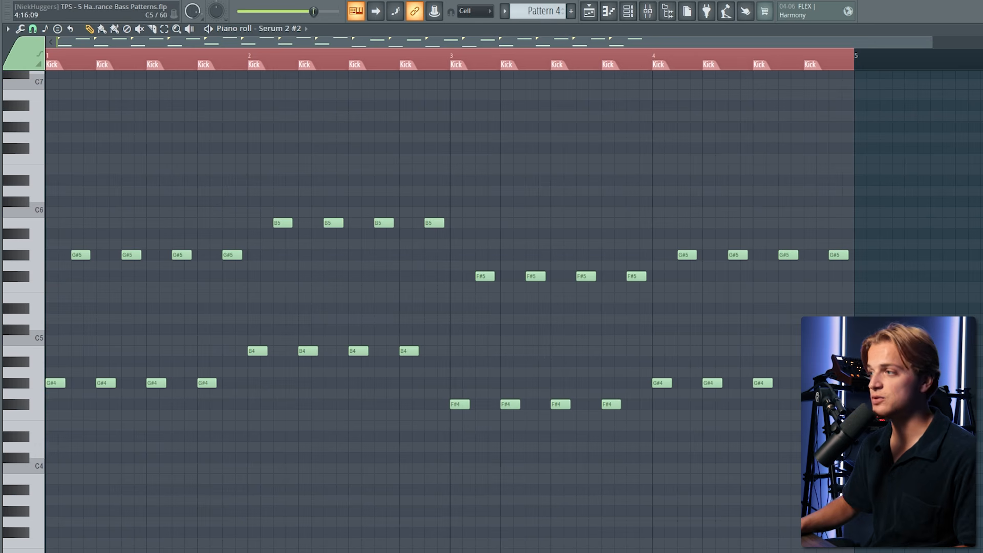
pyautogui.moveTo(847, 338); pyautogui.dragTo(51, 535)
pyautogui.keyDown('ctrl'); pyautogui.click(367, 549); pyautogui.keyUp('ctrl')
pyautogui.moveTo(848, 325); pyautogui.dragTo(54, 534)
pyautogui.press('space')
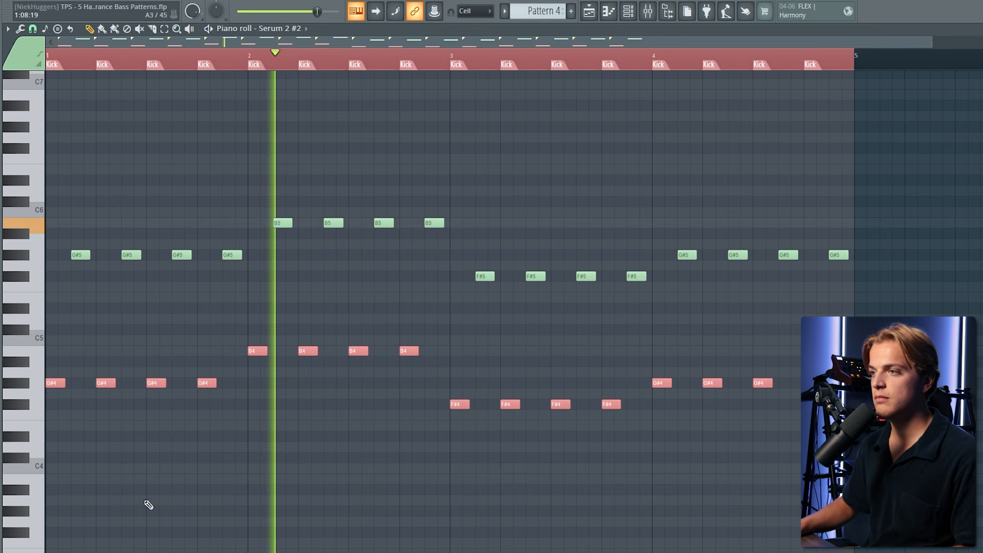
pyautogui.press('space')
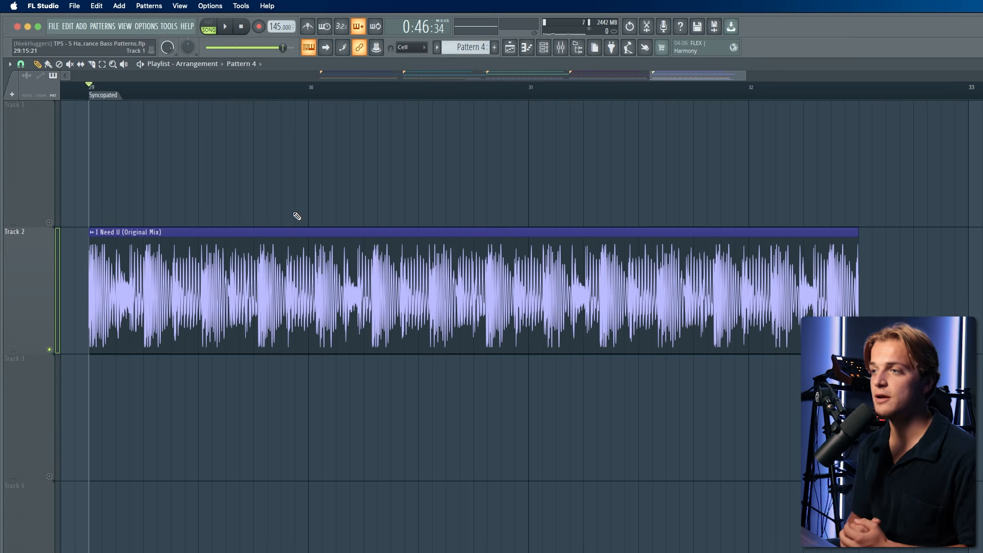
# - Play the Syncopated section with the I Need U reference and the Pattern 5 bass
pyautogui.press('space')
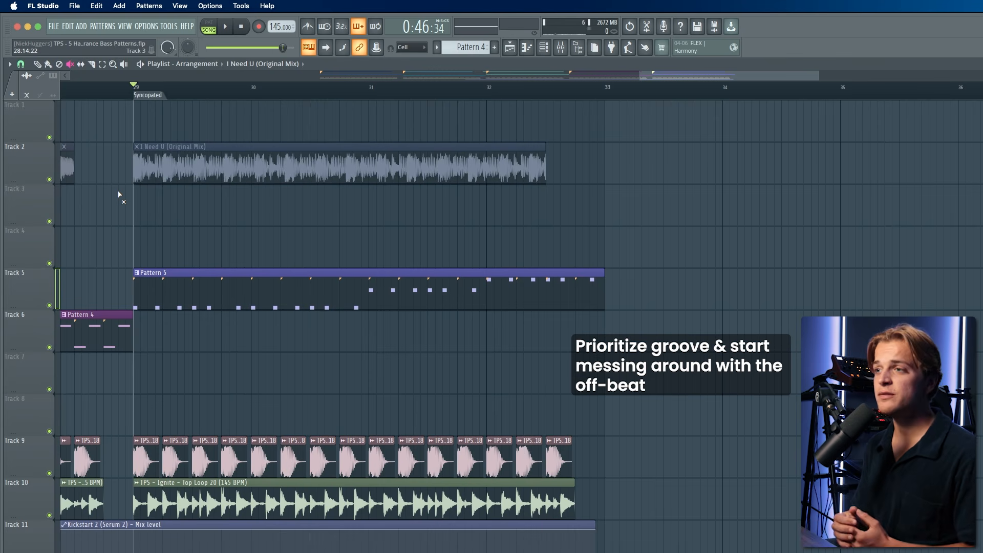
pyautogui.click(49, 65)
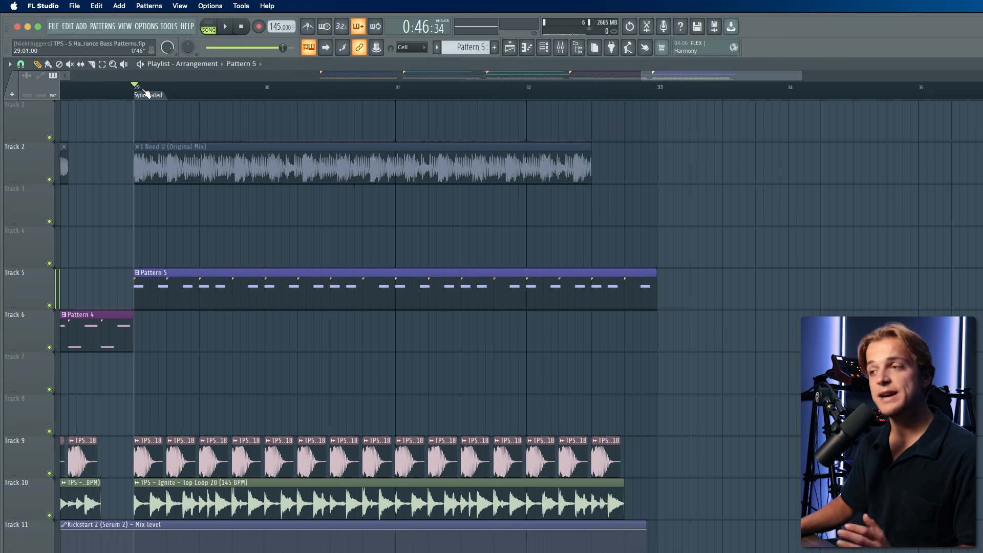
pyautogui.press('space')
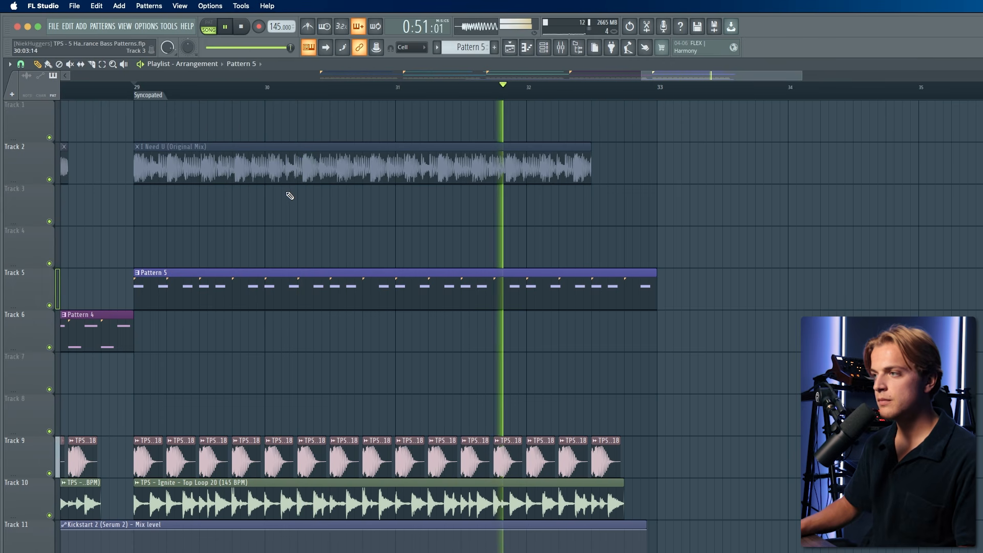
pyautogui.press('space')
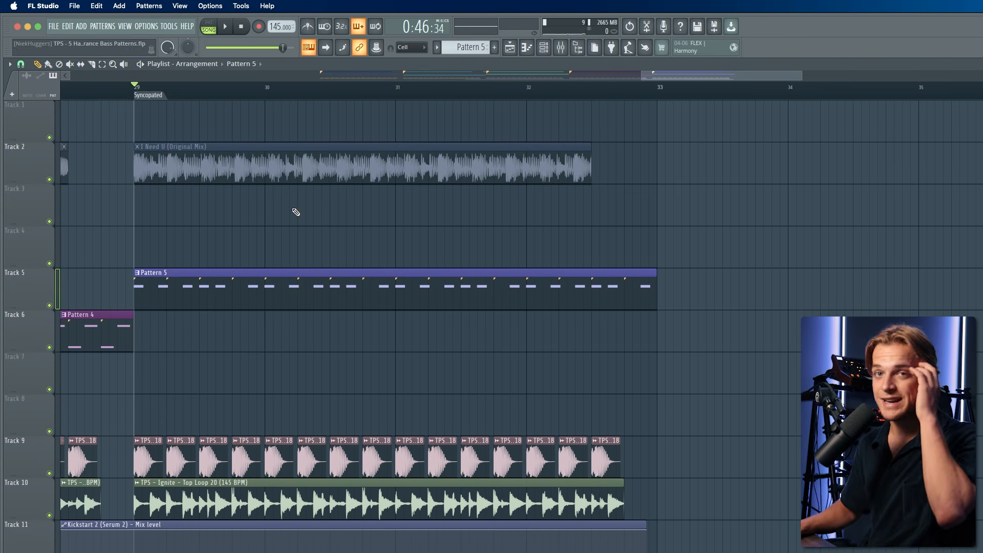
# - Open Pattern 5 in the piano roll and examine its syncopated A4 notes against the kick markers
pyautogui.doubleClick(257, 283)
pyautogui.scroll(2, 67, 354)
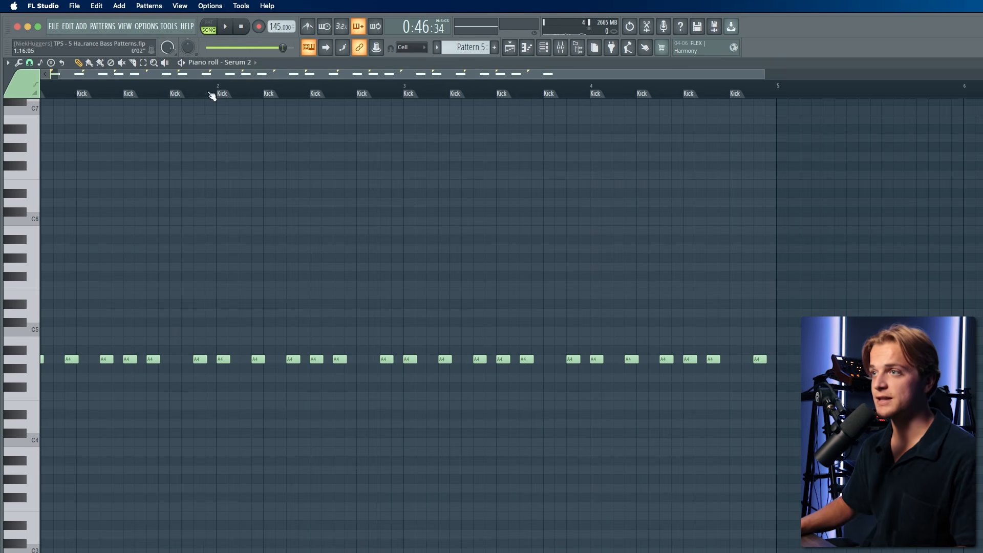
pyautogui.moveTo(215, 74); pyautogui.dragTo(126, 79)
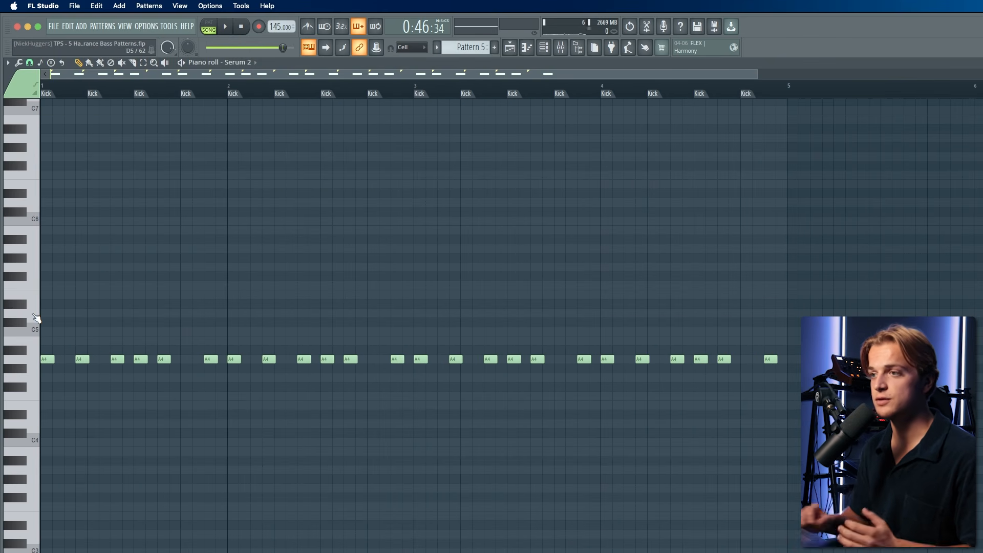
pyautogui.scroll(1, 40, 319)
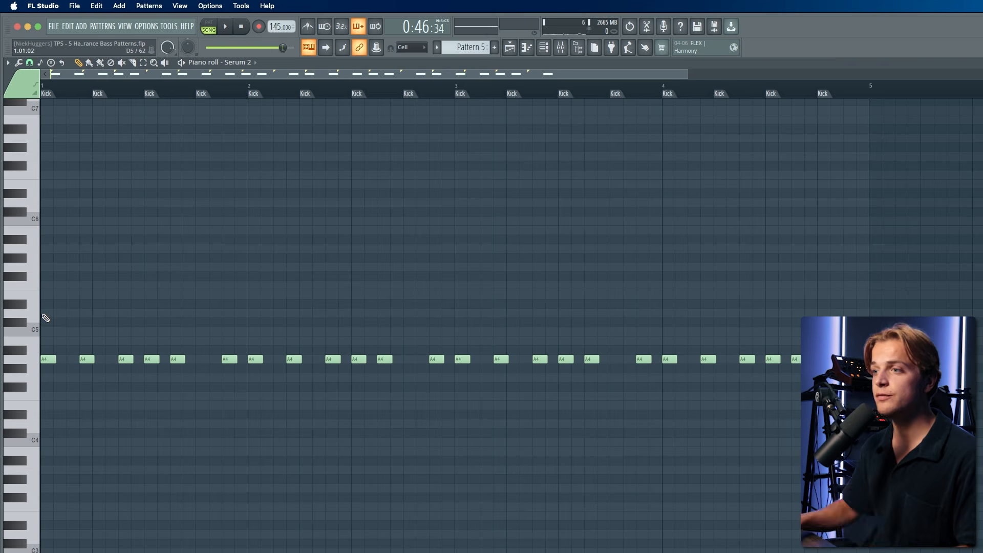
pyautogui.scroll(3, 45, 318)
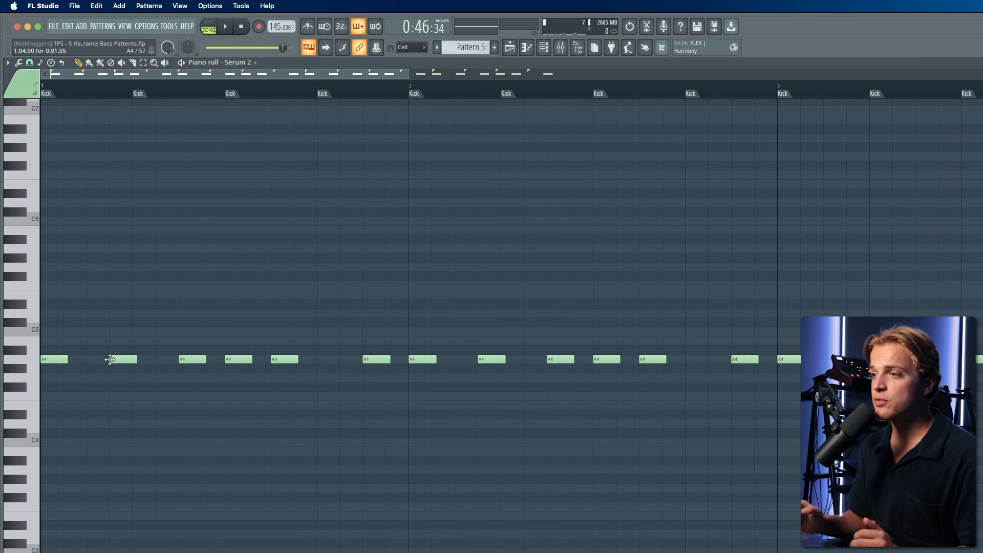
pyautogui.scroll(-4, 103, 259)
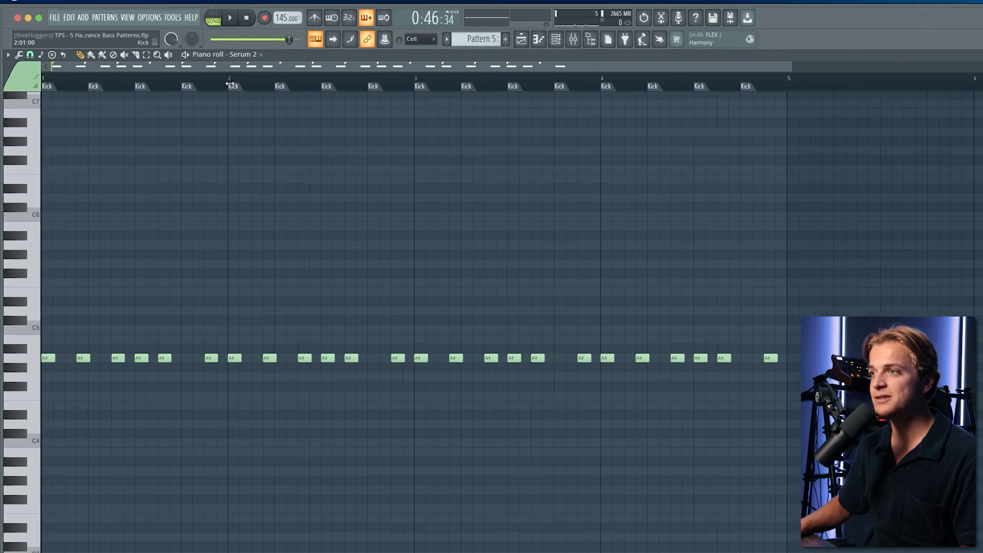
# - Select all of Pattern 5's notes and delete them
pyautogui.moveTo(230, 84); pyautogui.dragTo(41, 83)
pyautogui.press('super+a')
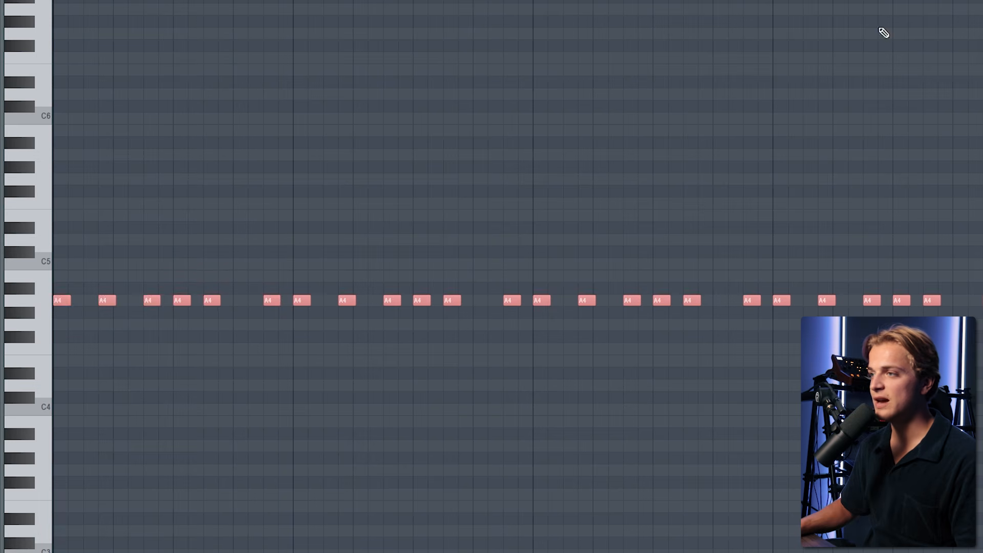
pyautogui.rightClick(500, 106)
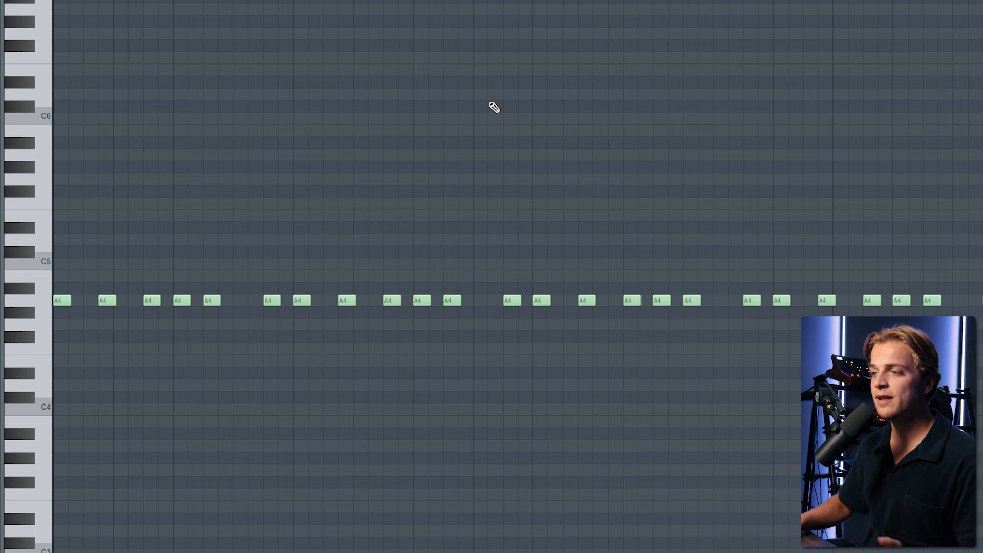
pyautogui.moveTo(293, 0); pyautogui.dragTo(47, 2)
pyautogui.scroll(4, 128, 1)
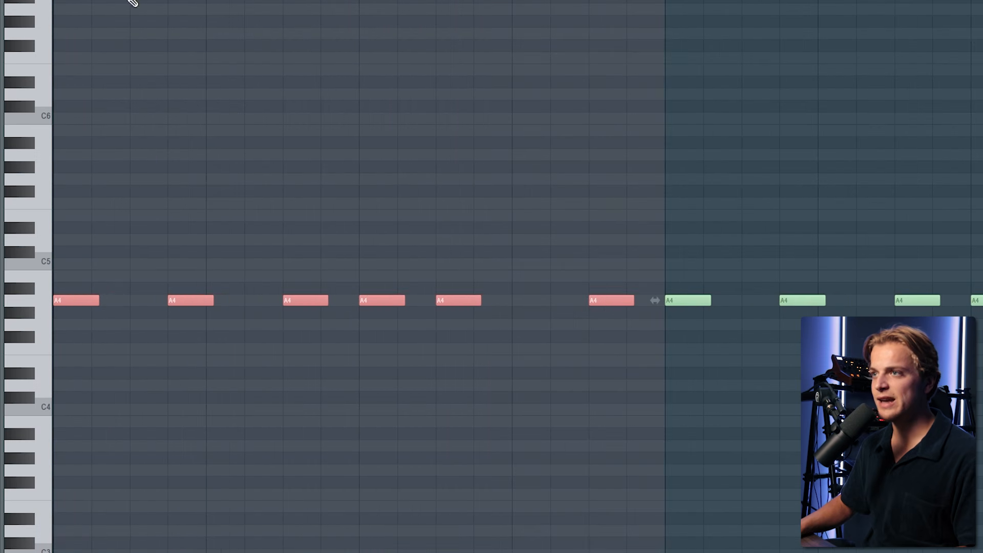
pyautogui.hscroll(1, 128, 2)
pyautogui.scroll(-4, 79, 91)
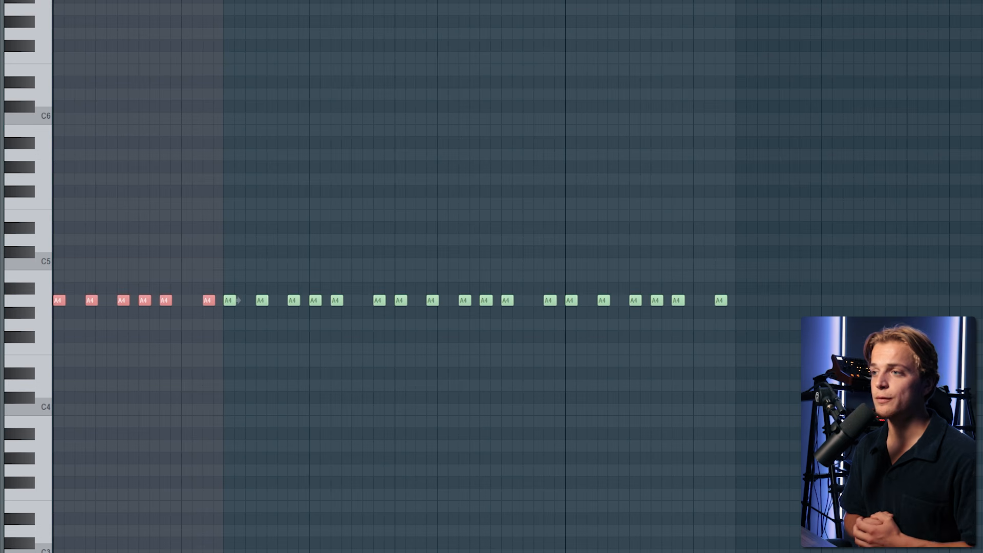
pyautogui.hotkey('ctrl', 'a')
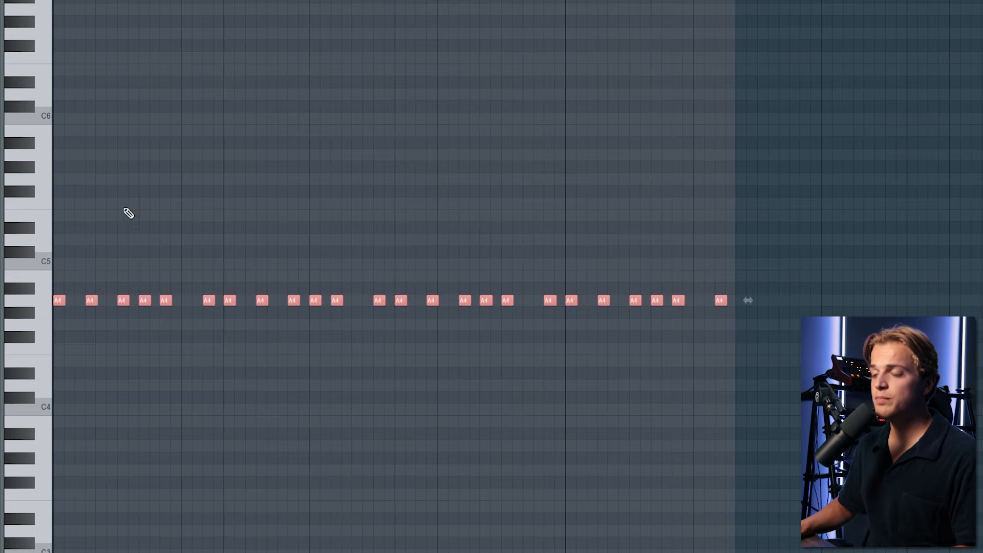
pyautogui.scroll(5, 106, 235)
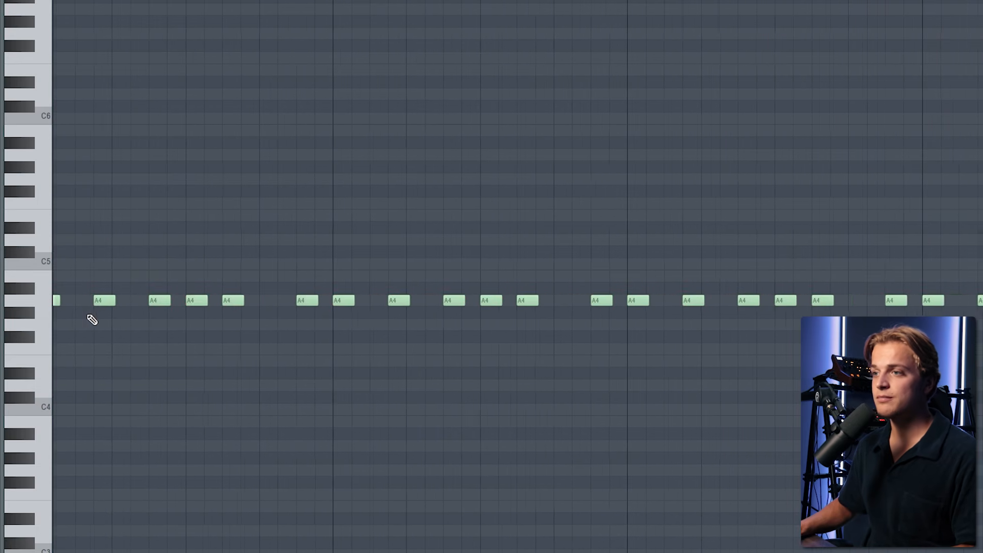
pyautogui.hotkey('ctrl', 'a')
pyautogui.scroll(-2, 77, 320)
pyautogui.scroll(5, 77, 317)
pyautogui.scroll(-1, 81, 316)
pyautogui.press('Delete')
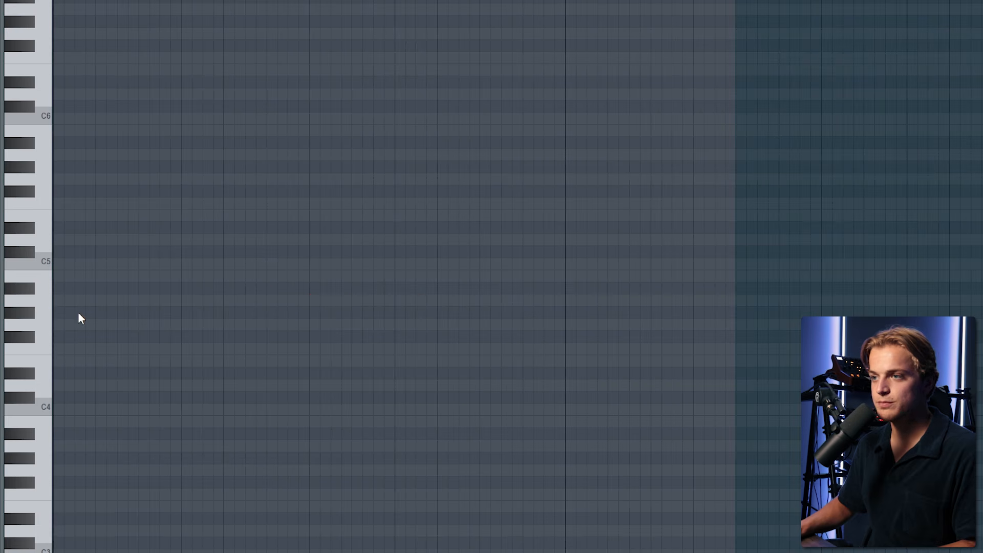
# - Enter seven A4 notes in a syncopated rhythm across the first bar of Pattern 5
pyautogui.click(66, 300)
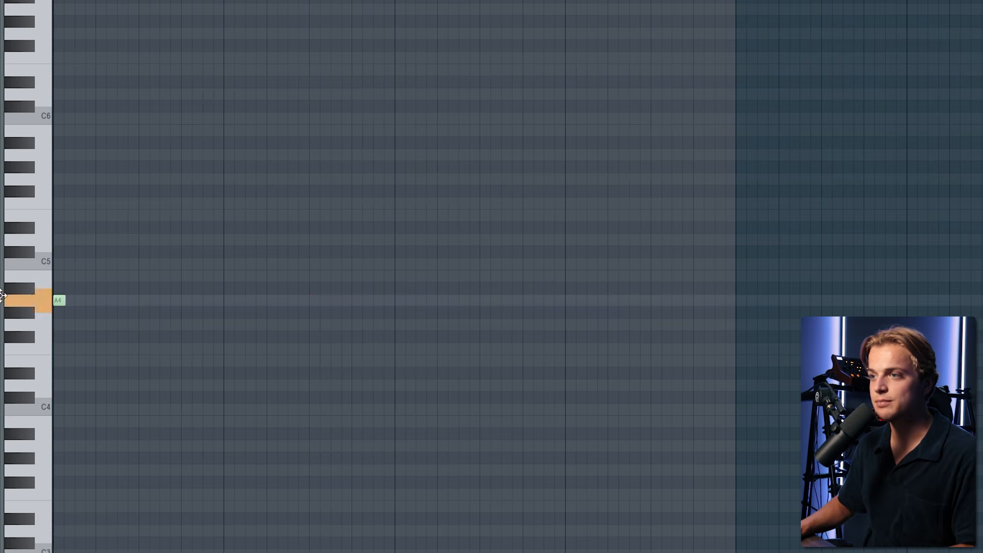
pyautogui.click(112, 300)
pyautogui.click(133, 301)
pyautogui.click(80, 301)
pyautogui.press('space')
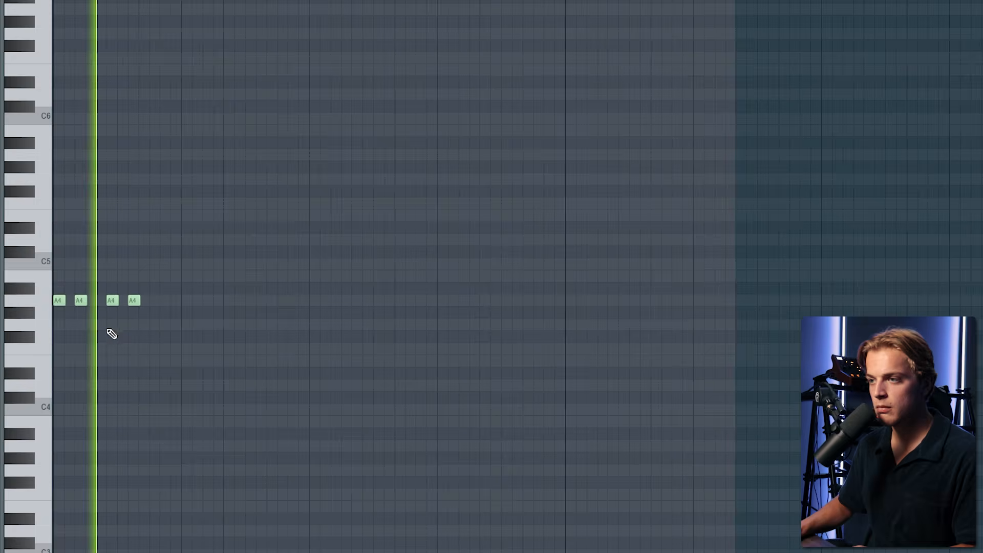
pyautogui.click(154, 300)
pyautogui.click(174, 301)
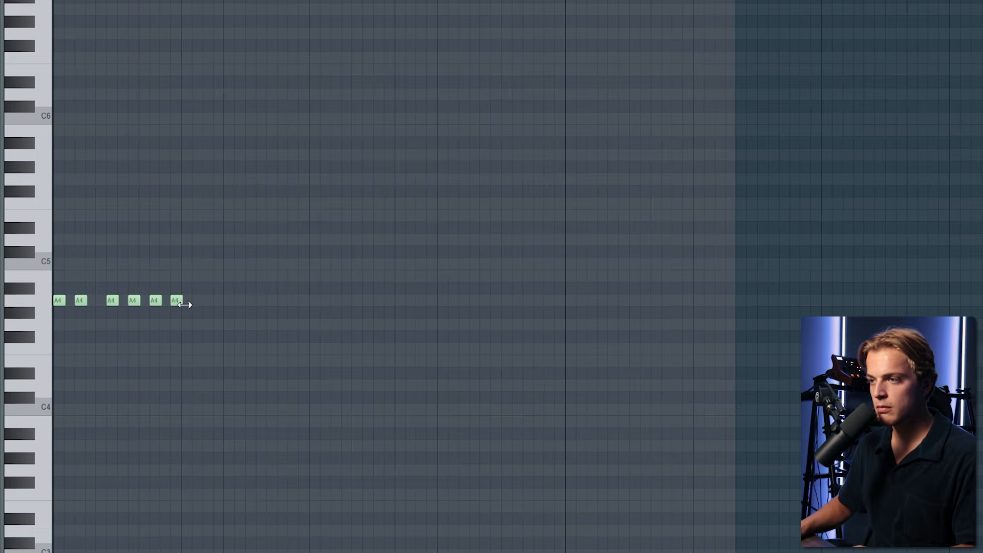
pyautogui.click(208, 301)
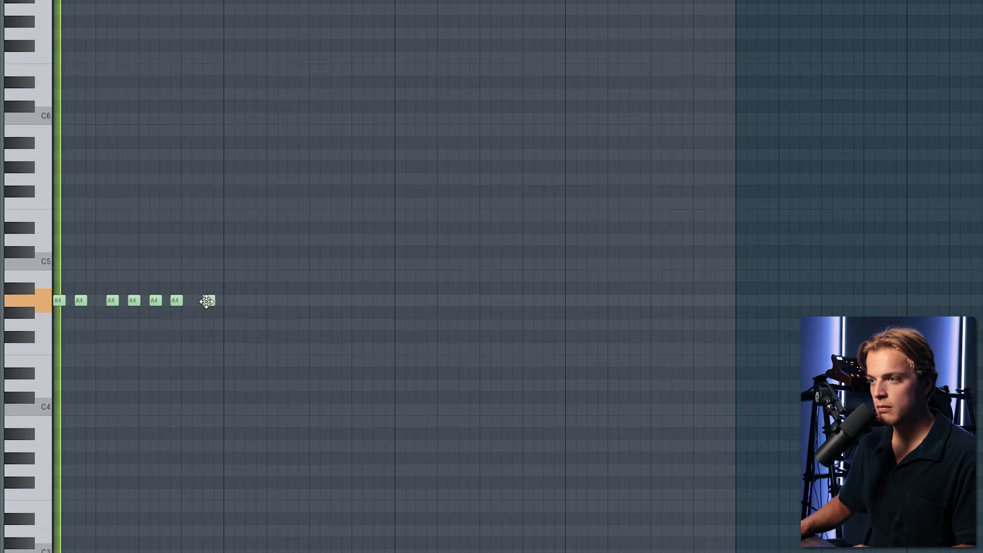
# - Lower the bar's last note to G4, then duplicate the one-bar pattern to fill four bars
pyautogui.moveTo(206, 300); pyautogui.dragTo(209, 323)
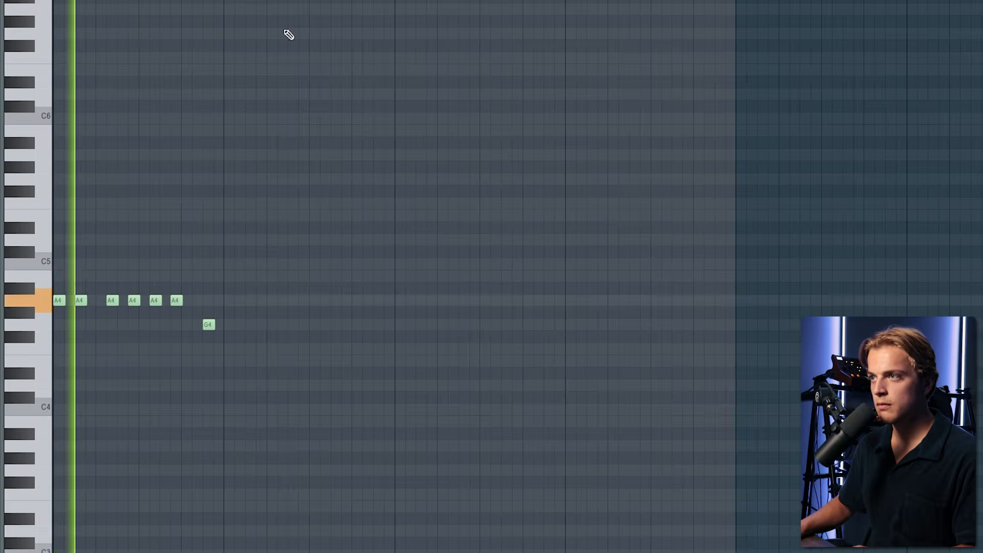
pyautogui.moveTo(223, 2); pyautogui.dragTo(51, 2)
pyautogui.hotkey('ctrl', 'b')
pyautogui.hotkey('ctrl', 'b')
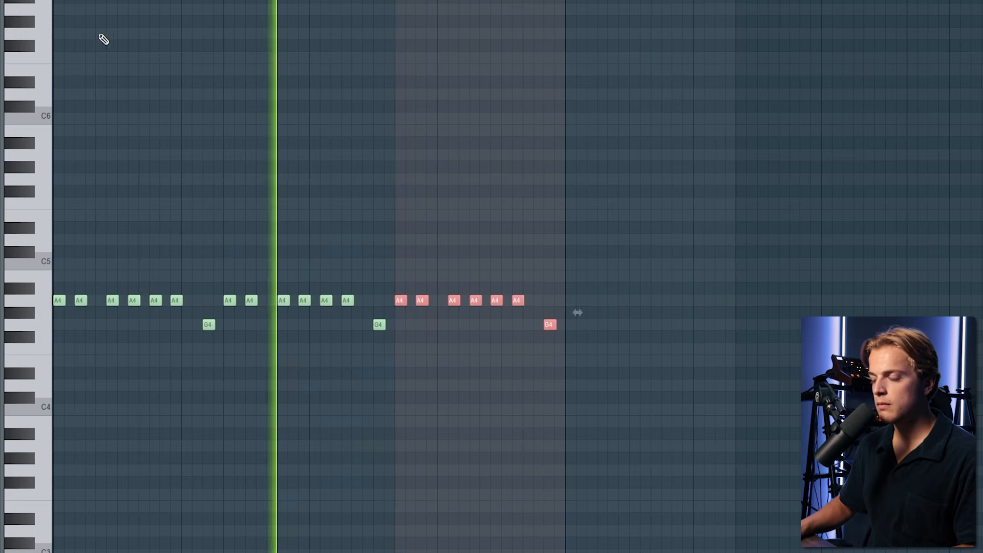
pyautogui.hotkey('ctrl', 'b')
pyautogui.hotkey('ctrl', 'd')
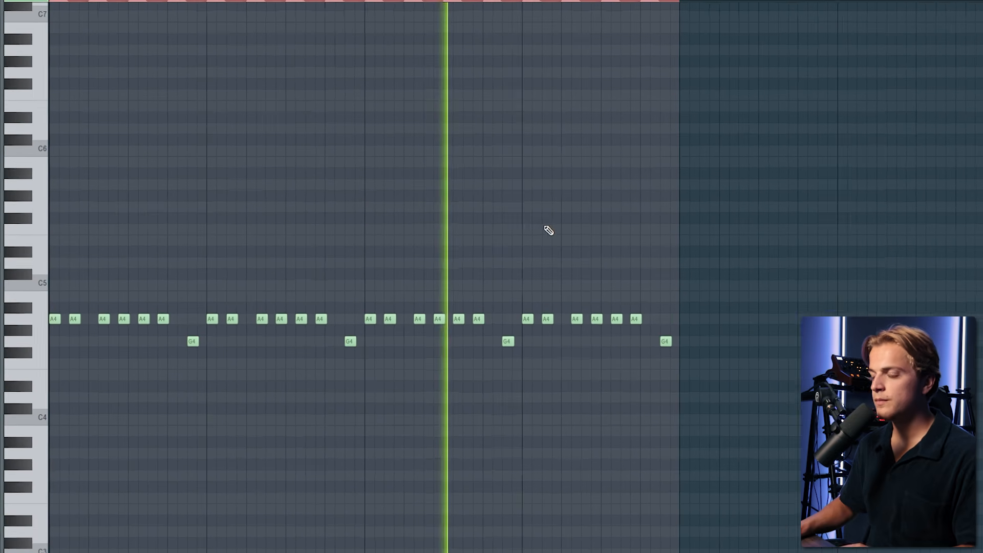
# - Play the rewritten Pattern 5 bassline and select all its notes
pyautogui.press('space')
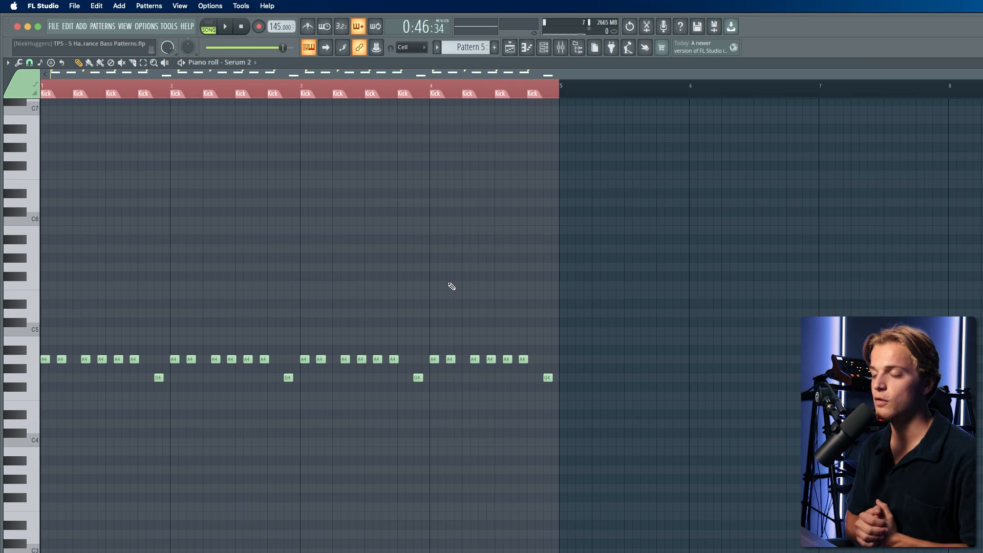
pyautogui.hotkey('ctrl', 'a')
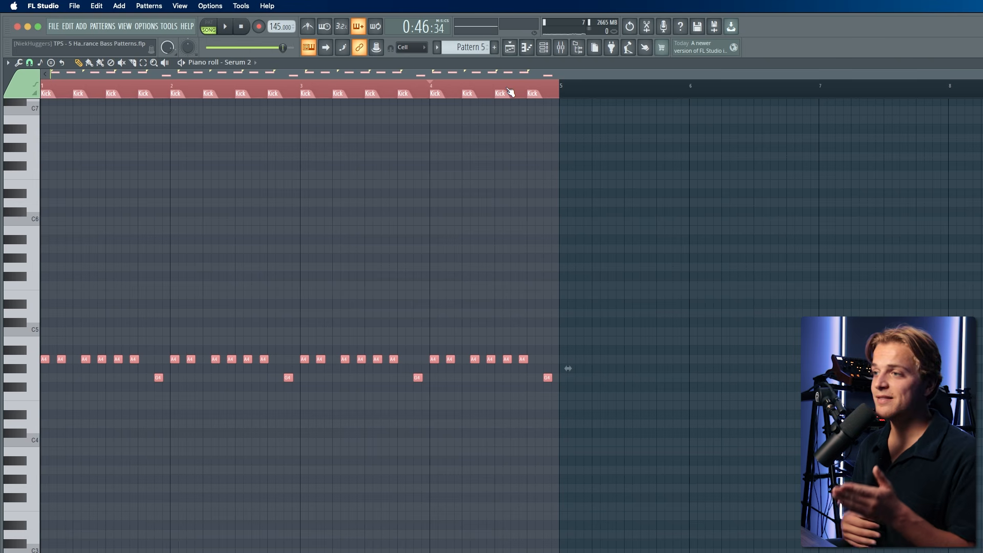